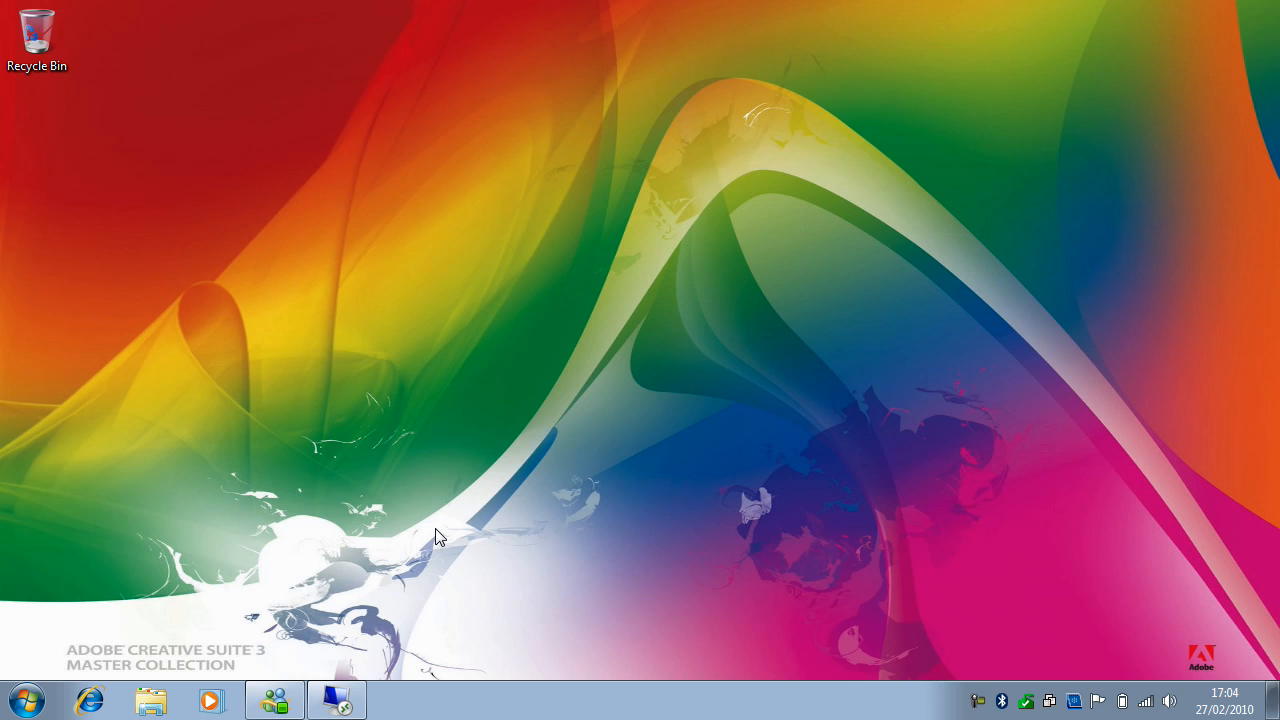
- Switch to the wthd-dc-1 remote desktop session and open Hyper-V Manager under the Hyper-V role in Server Manager
click(340, 697)
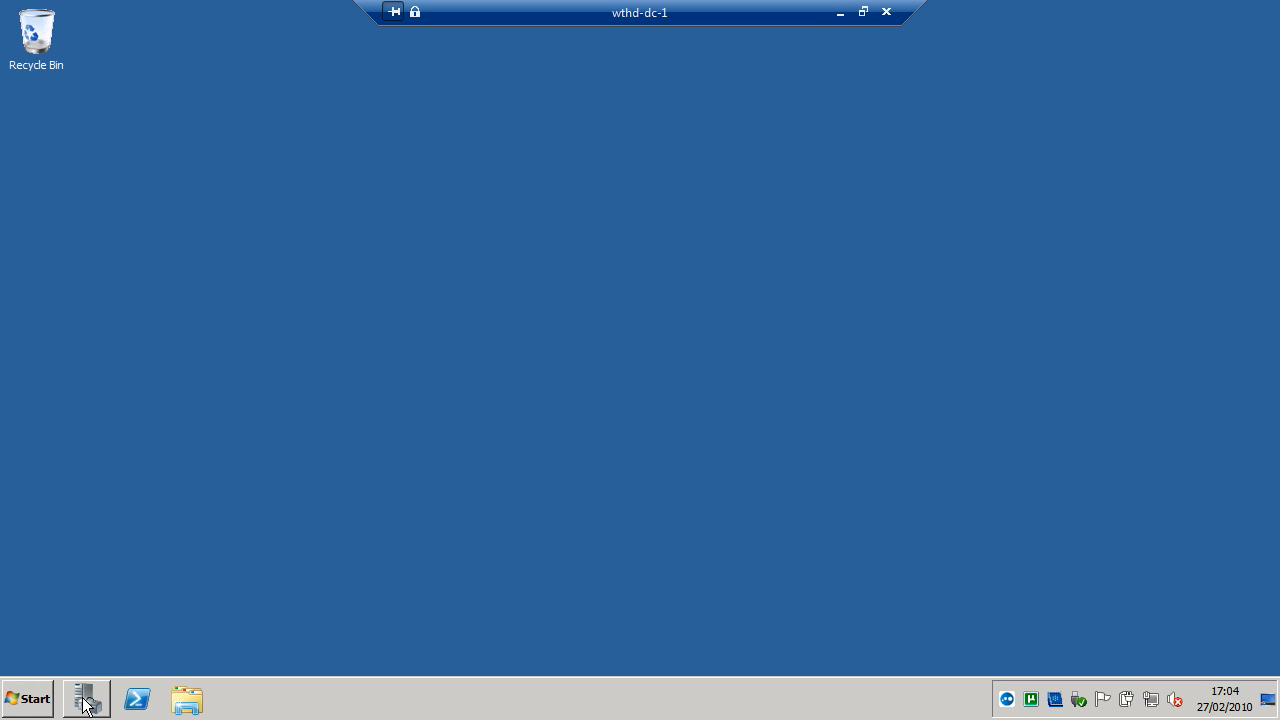
click(85, 700)
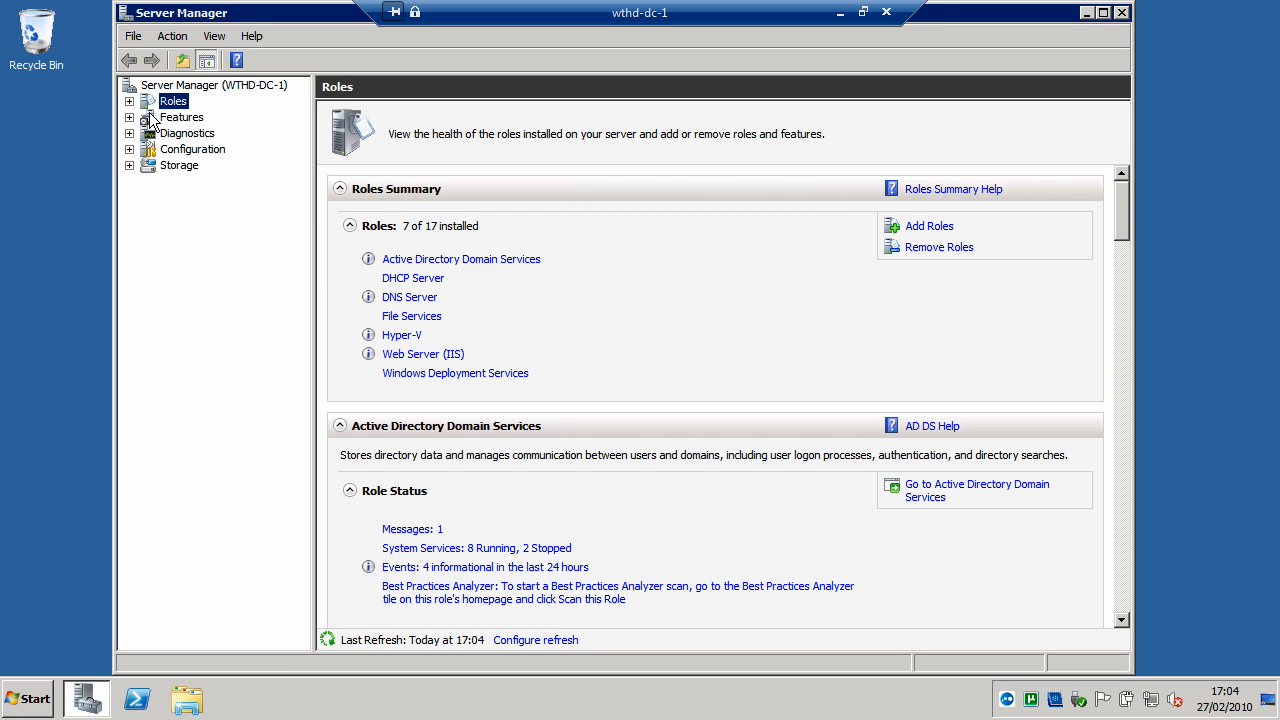
click(130, 102)
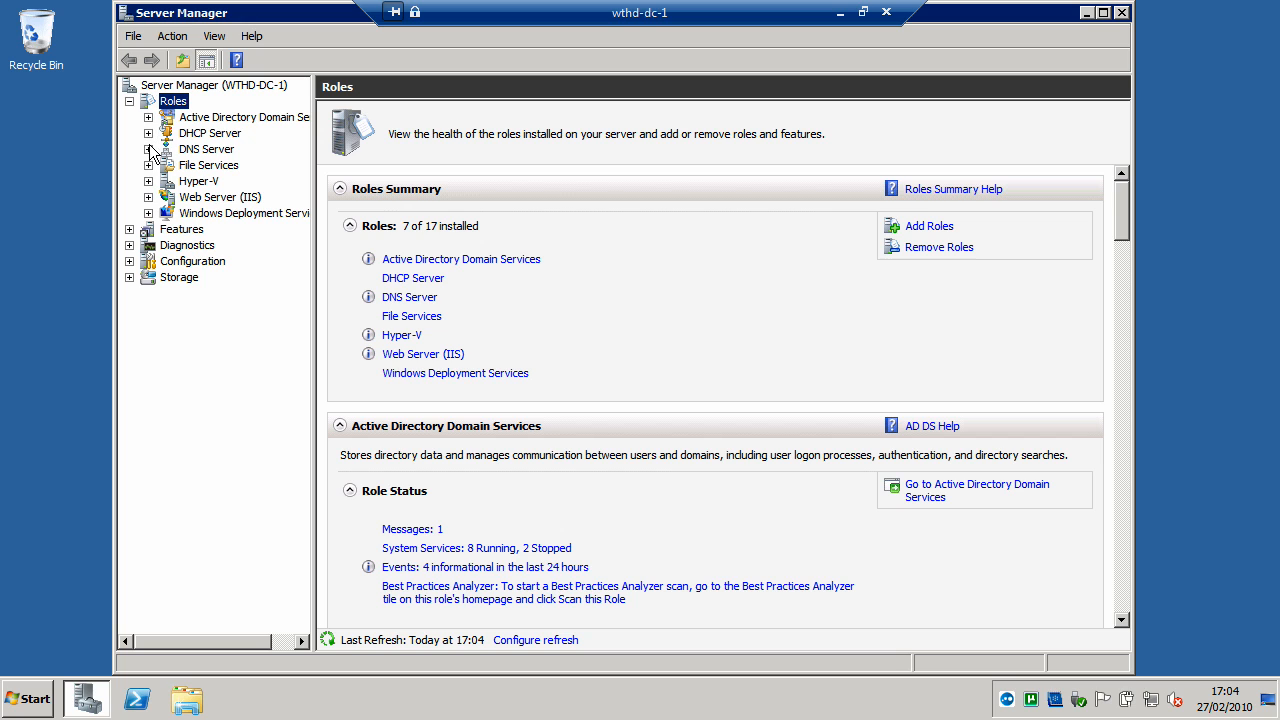
click(148, 181)
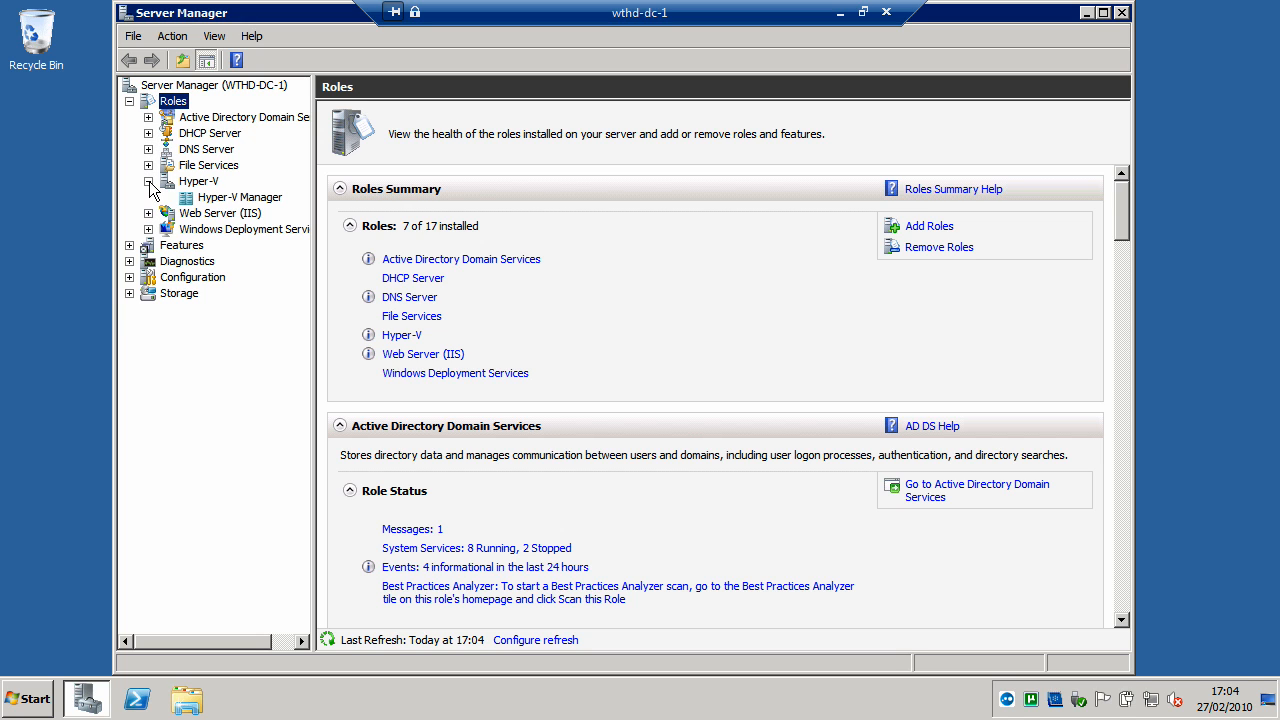
click(238, 199)
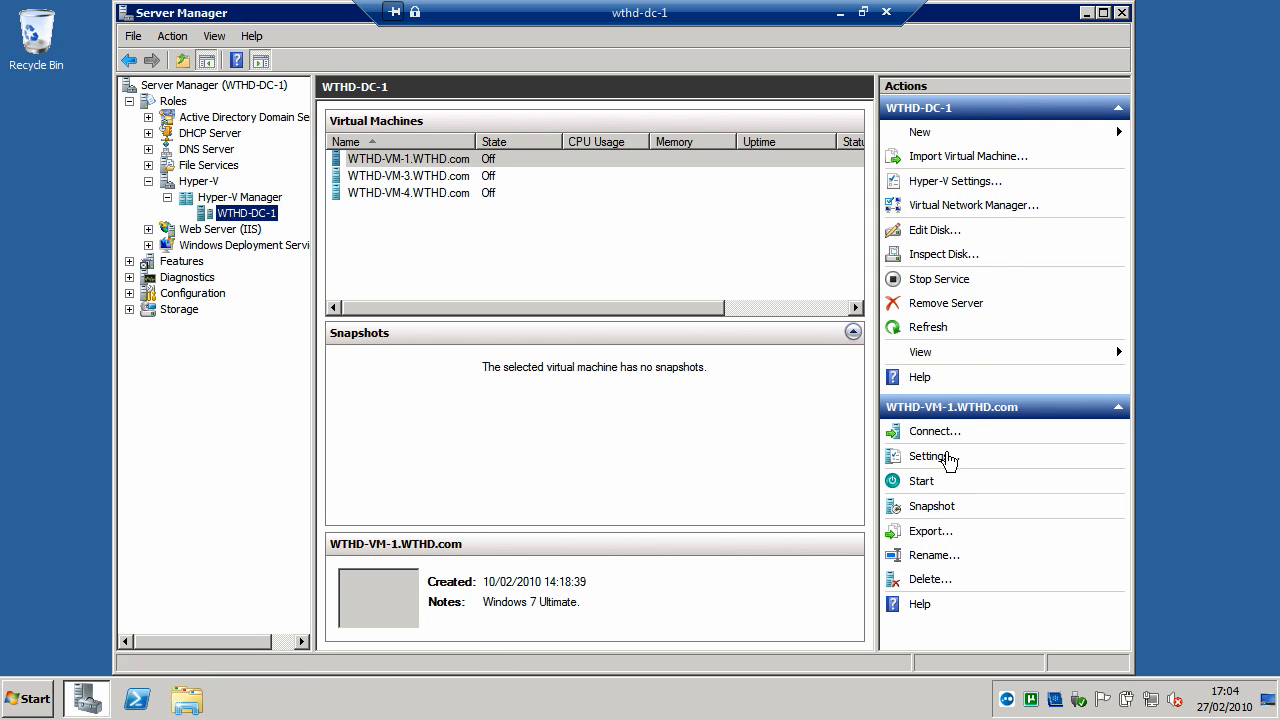
- Begin a new virtual machine on WTHD-DC-1 named DEMO.WTHD.com, stored in the different location E:\VIRTUAL MACHINES\
click(928, 138)
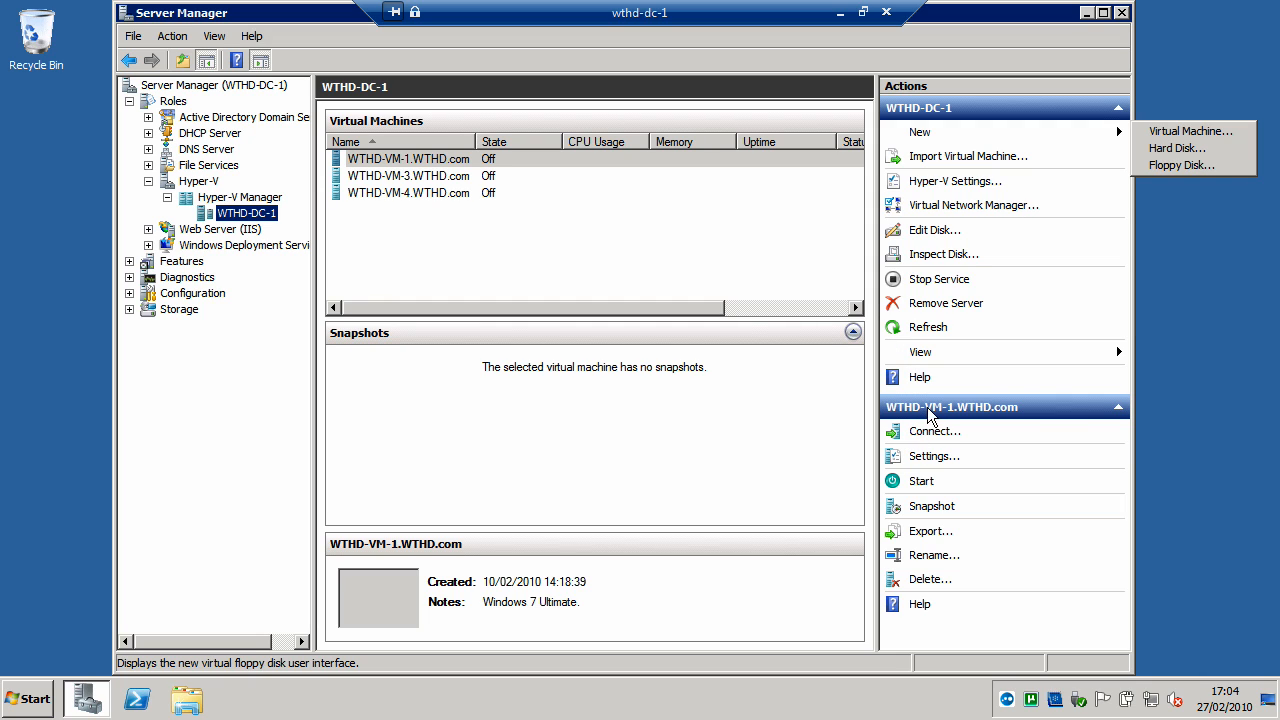
click(465, 160)
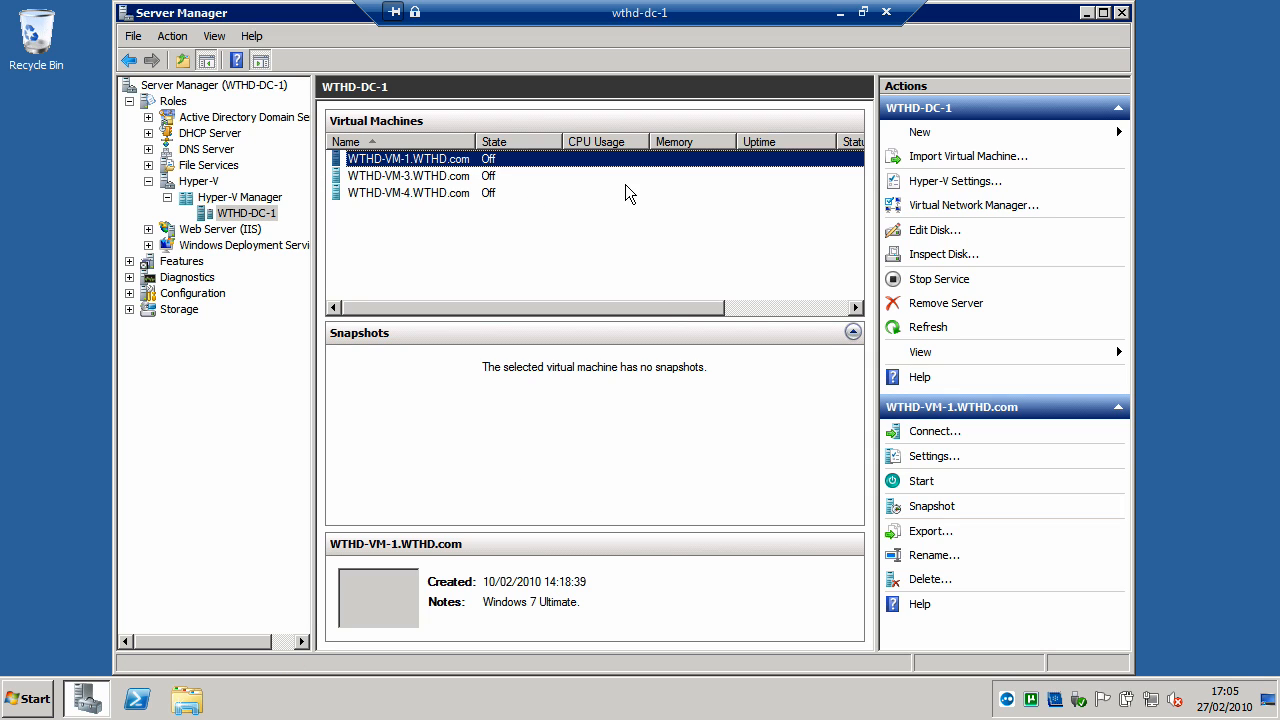
click(918, 134)
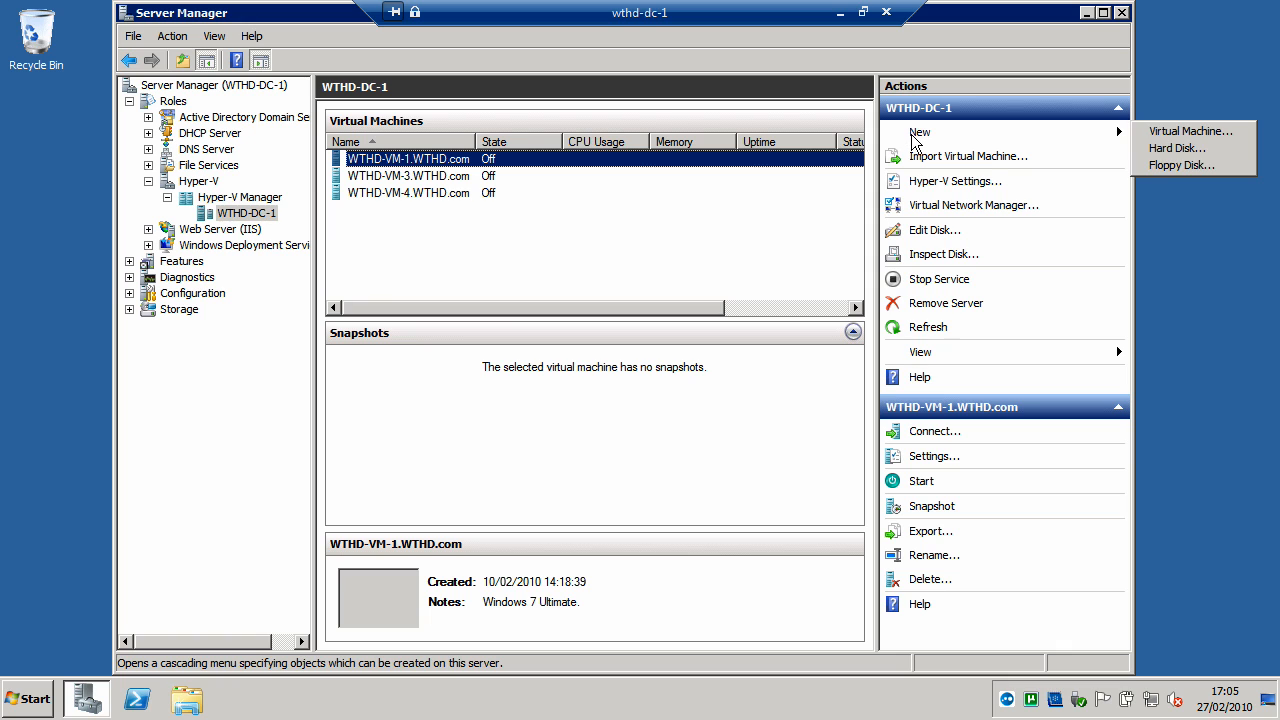
click(1173, 134)
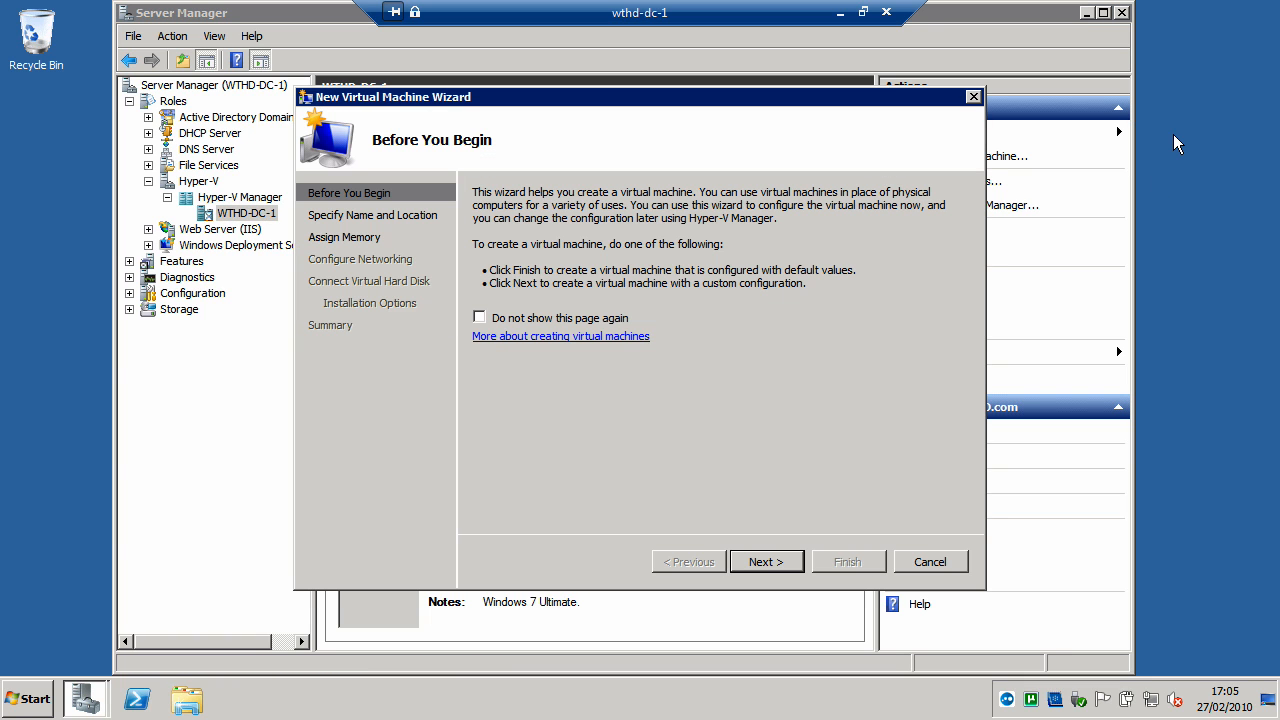
click(760, 562)
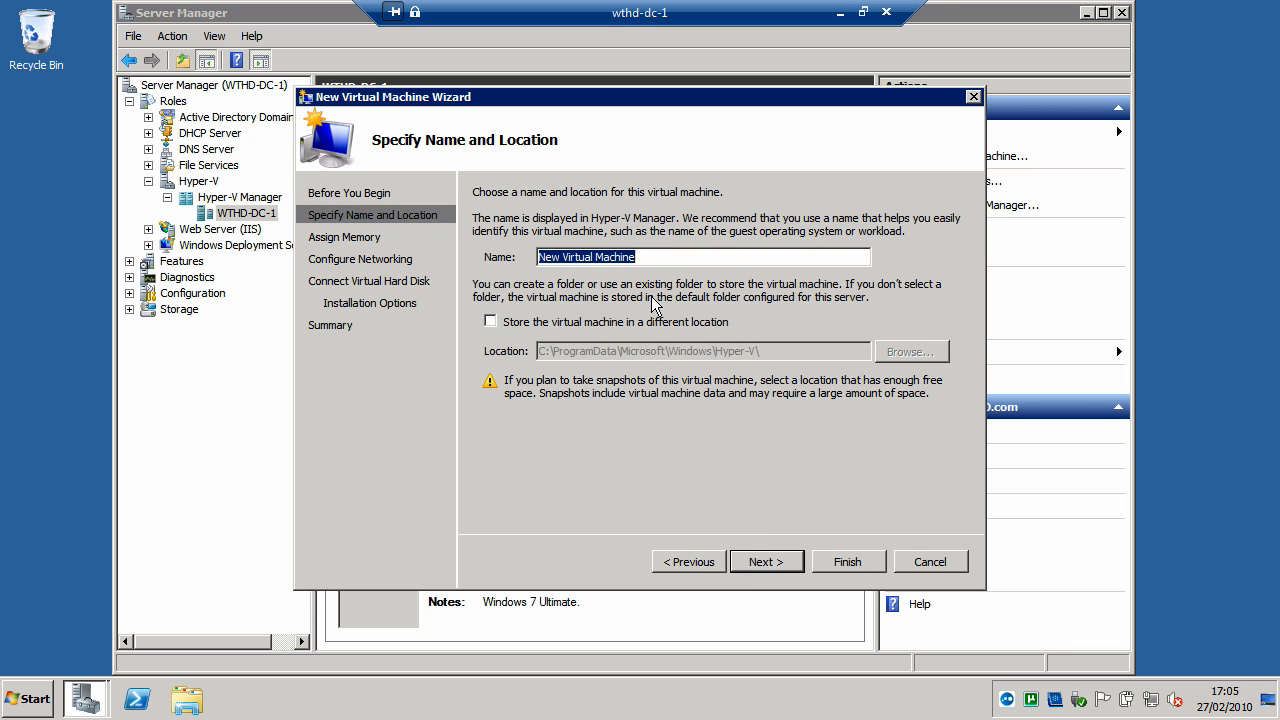
text(D)
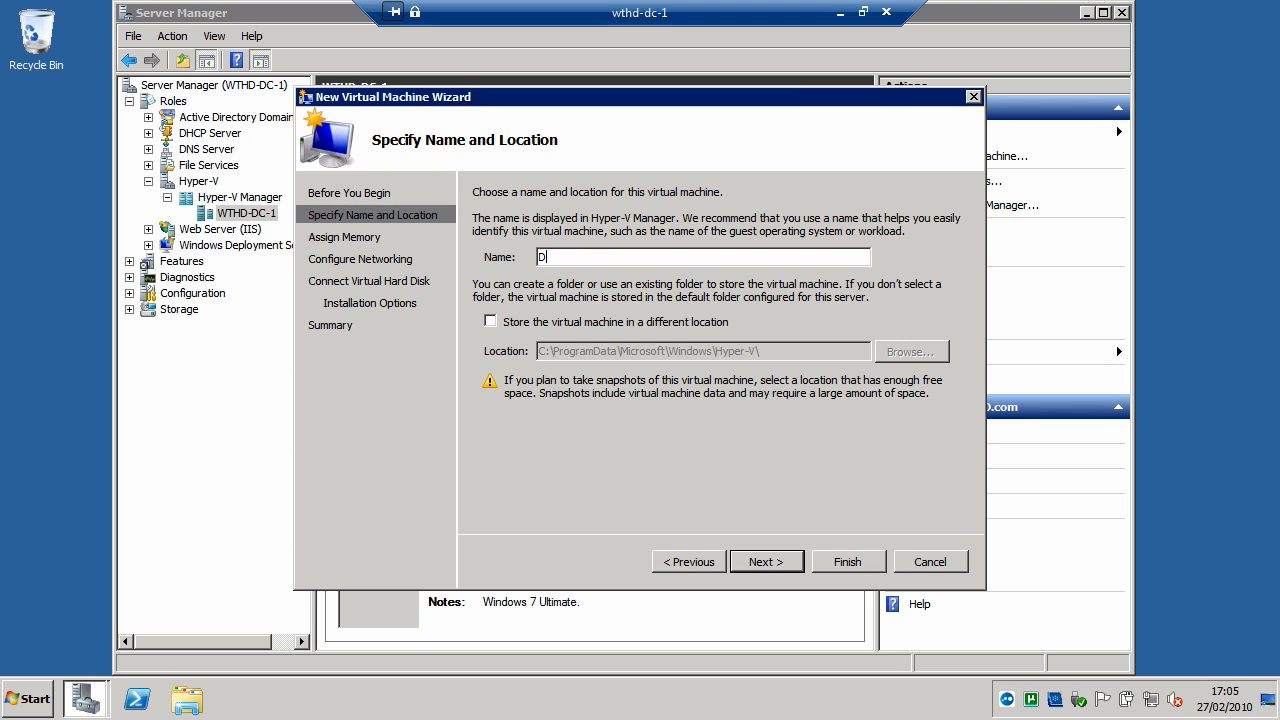
text(eEMO.WTHD.com)
click(491, 322)
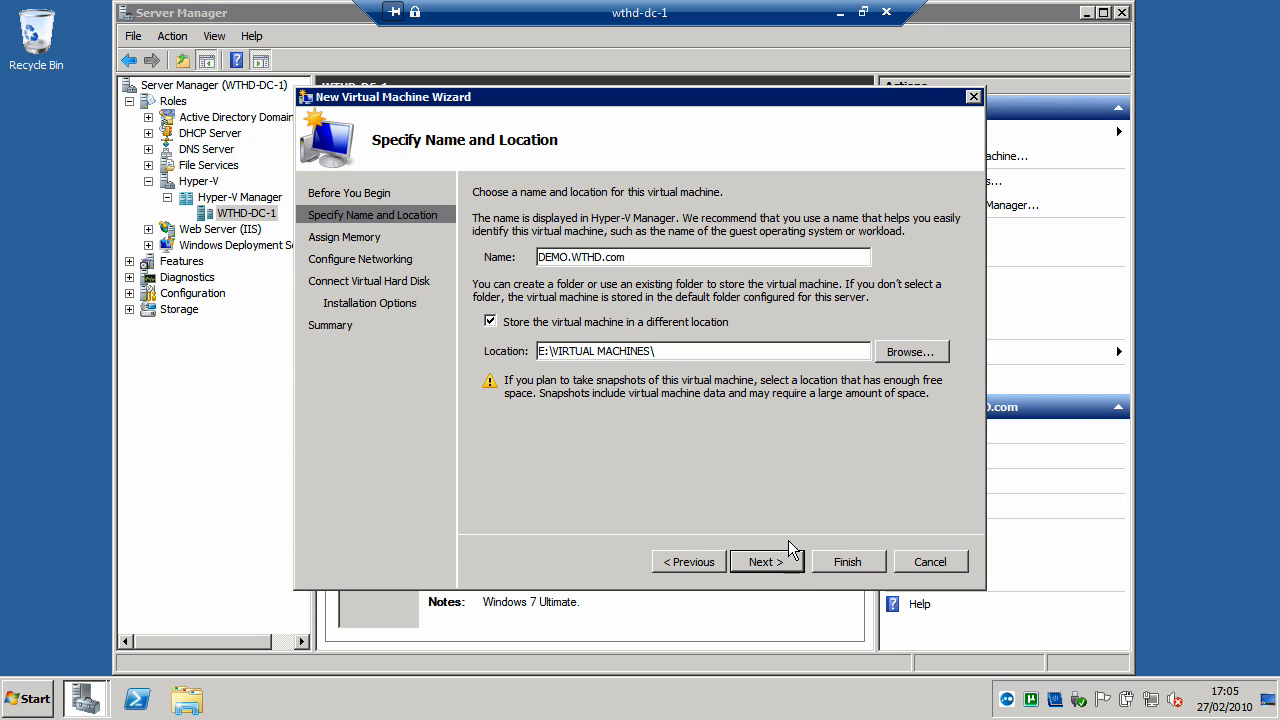
click(763, 562)
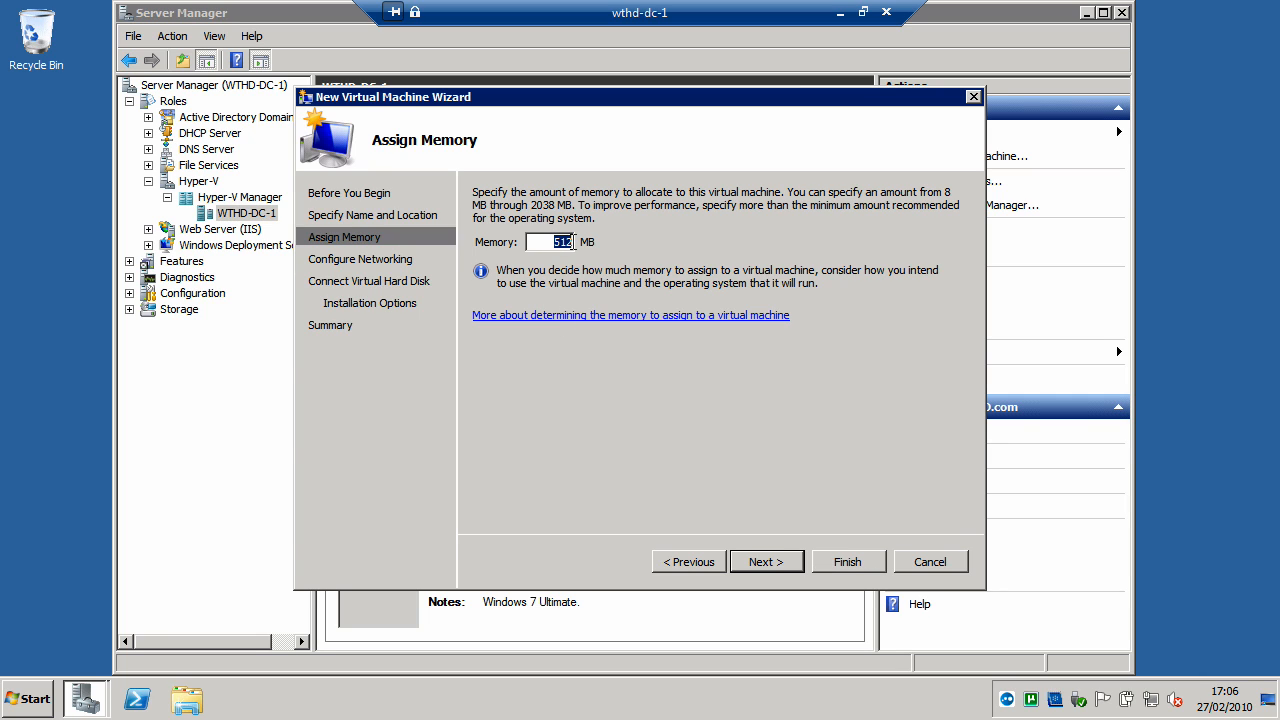
- Accept 512 MB of memory and connect the virtual machine's network adapter to WTHD VIRTUAL
click(770, 562)
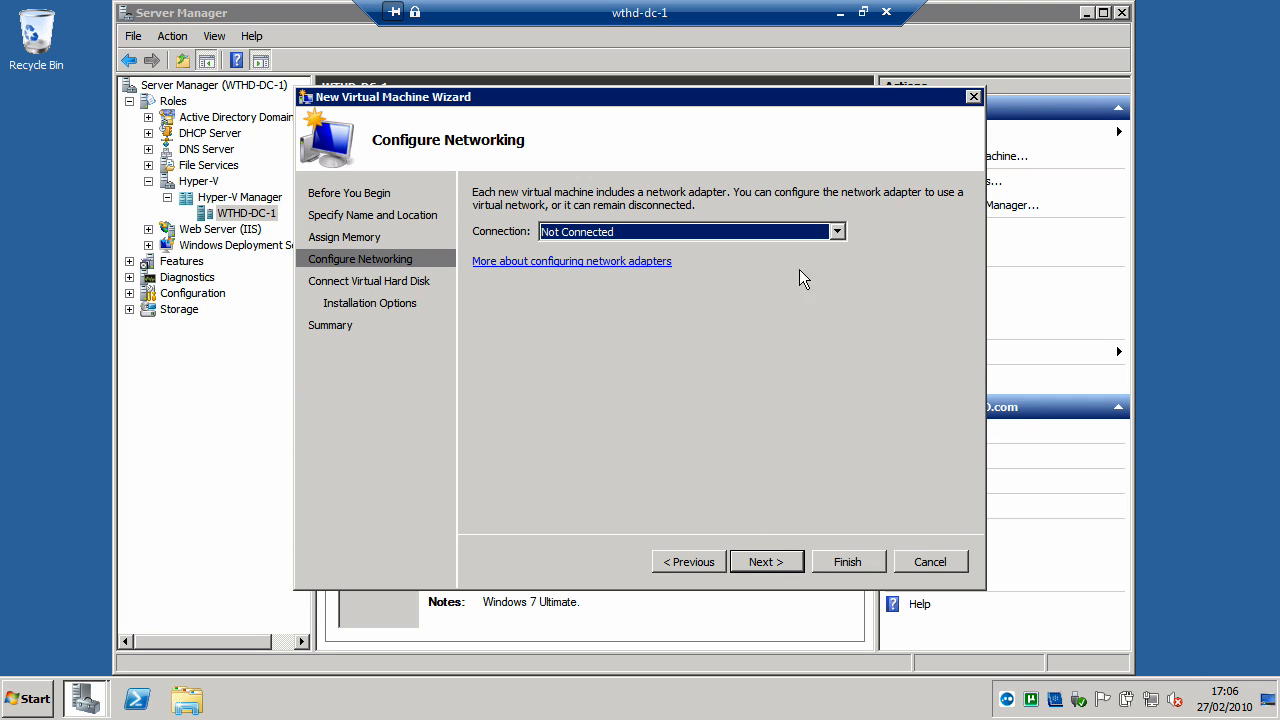
click(837, 232)
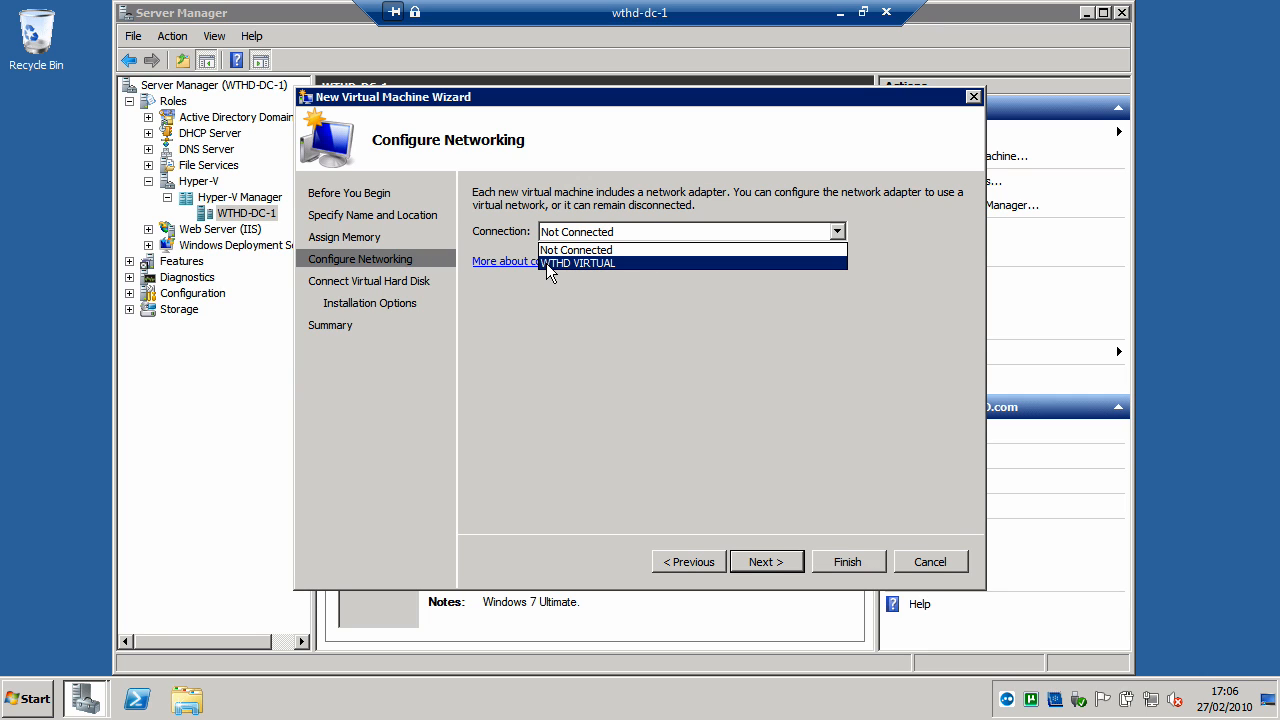
click(583, 264)
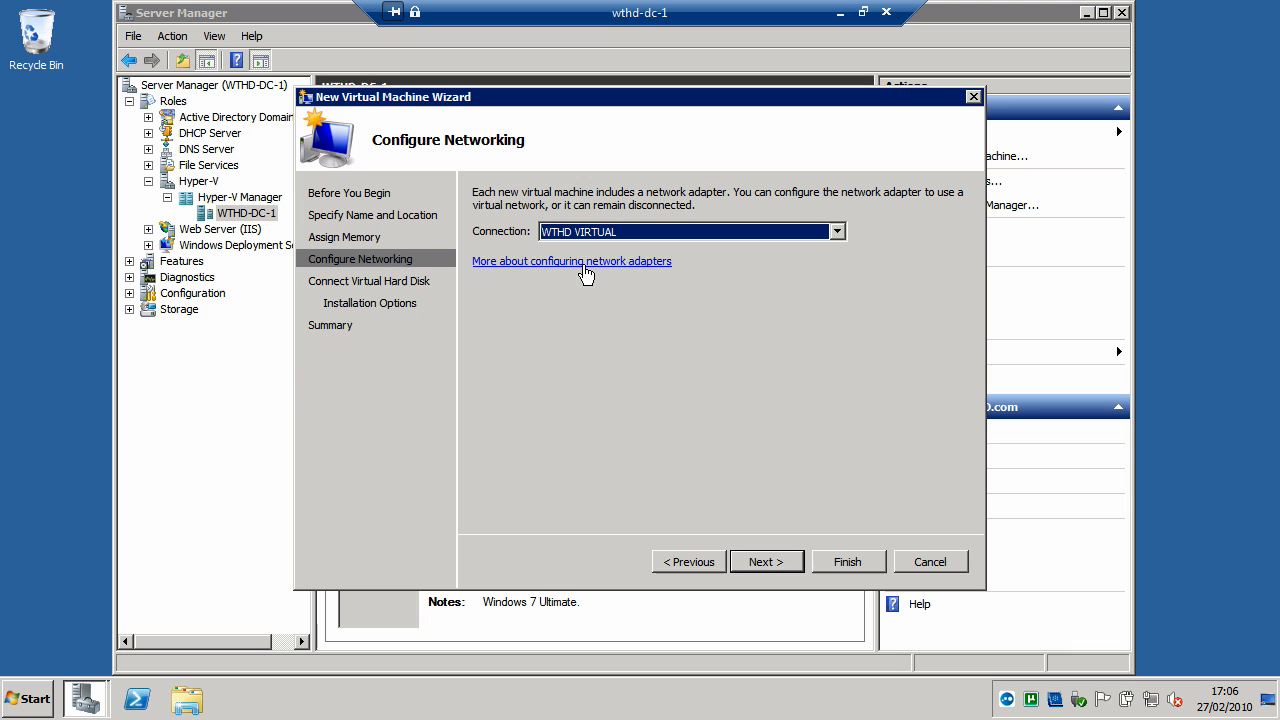
click(772, 561)
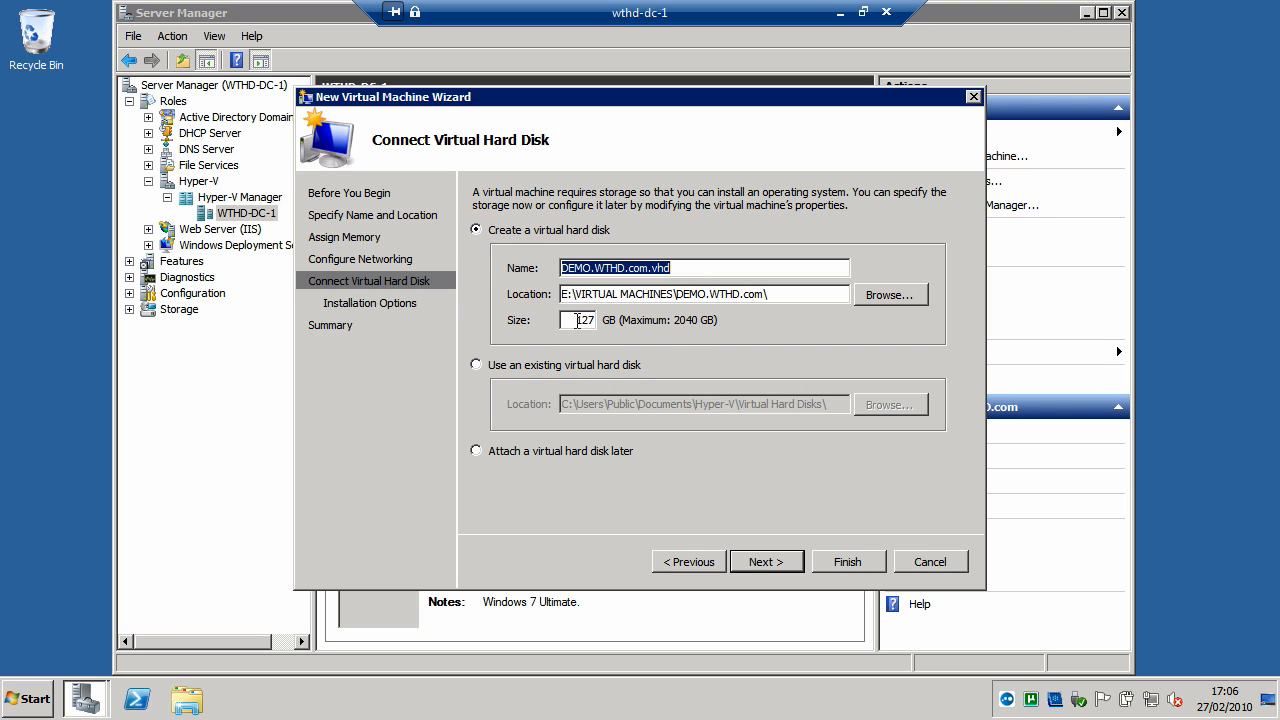
- Set the new virtual hard disk's size to 80 GB and continue to the installation options
drag(577, 320, 609, 328)
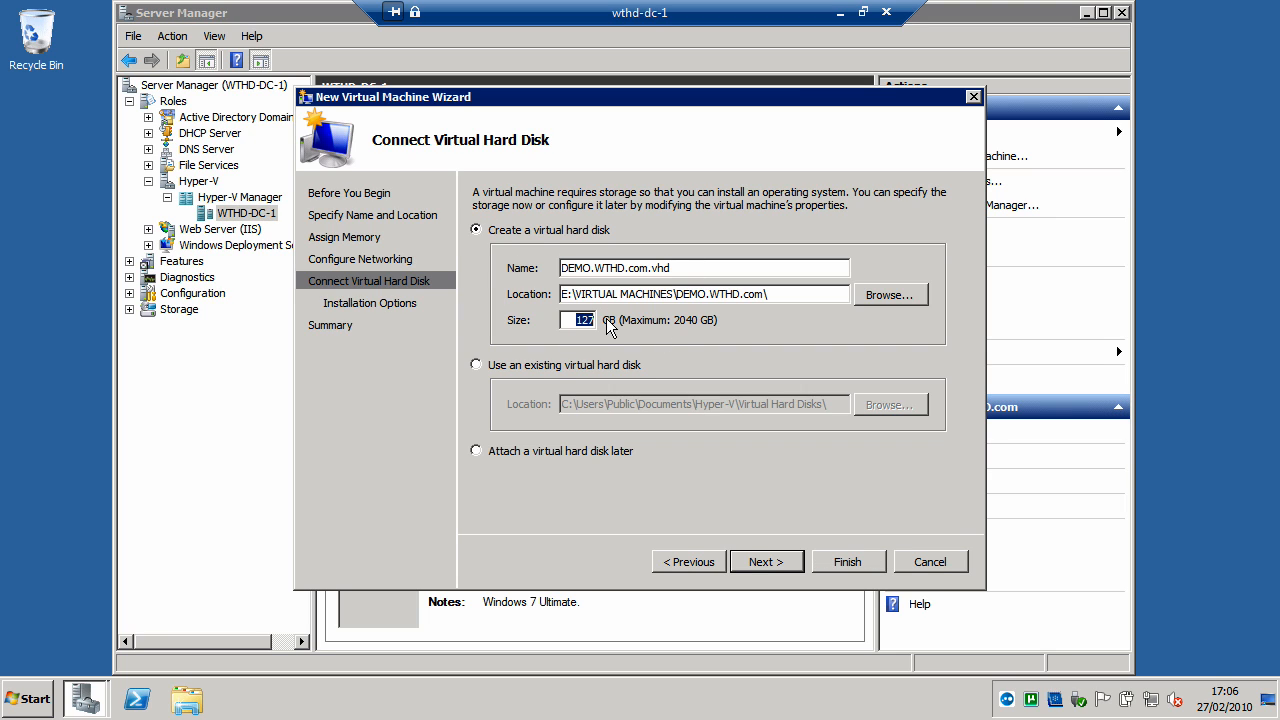
text(80)
click(760, 562)
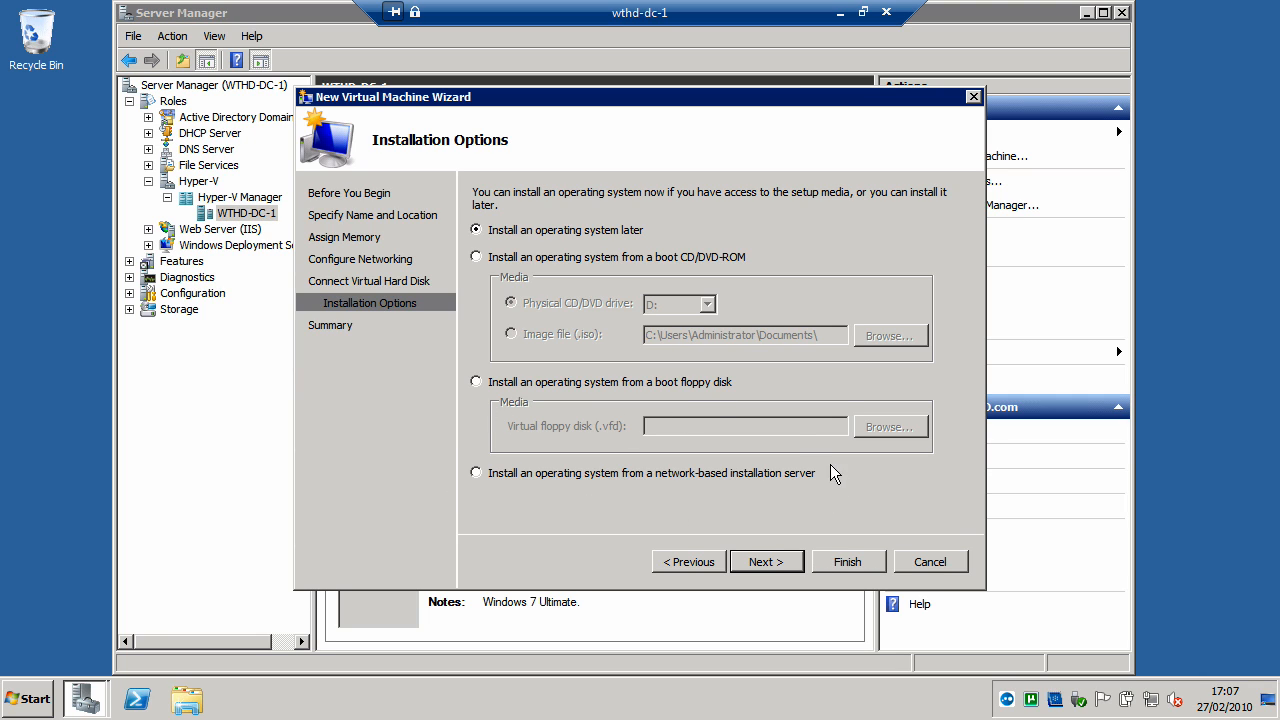
- Install the operating system from the 7600.16385.090713-1255_x86fre enterprise ISO image in Documents and finish creating the virtual machine
click(477, 257)
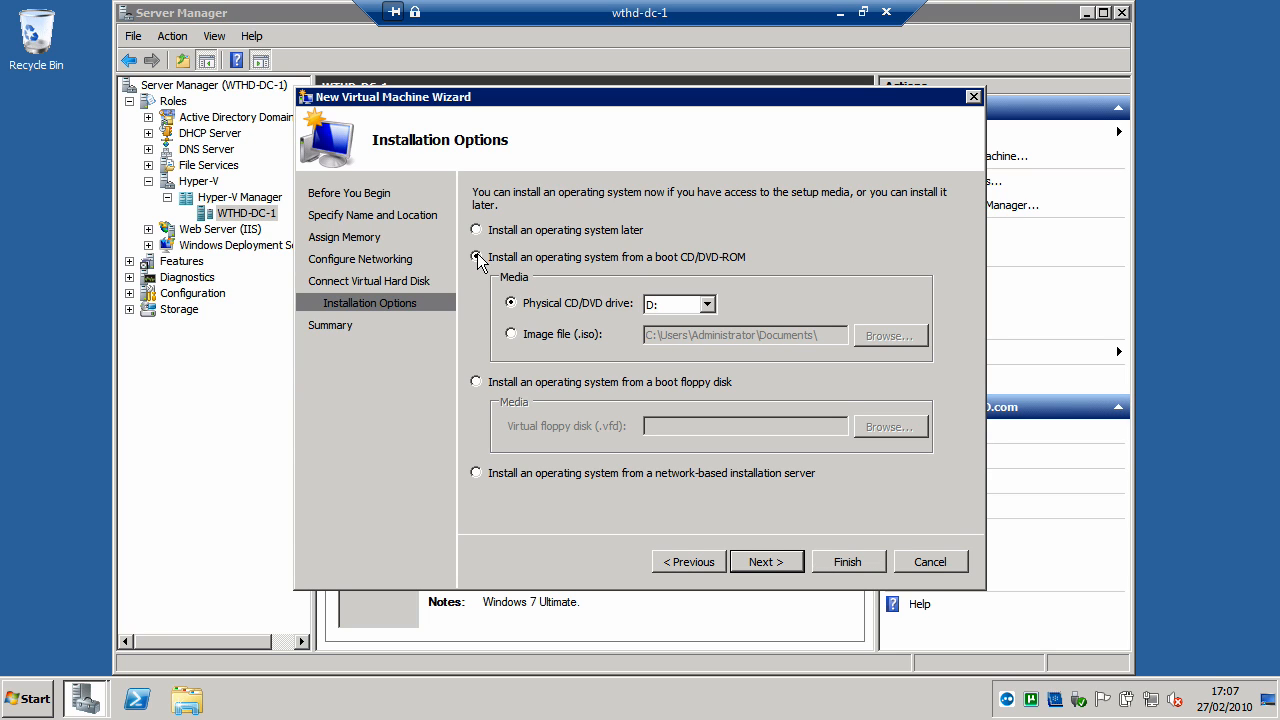
click(512, 334)
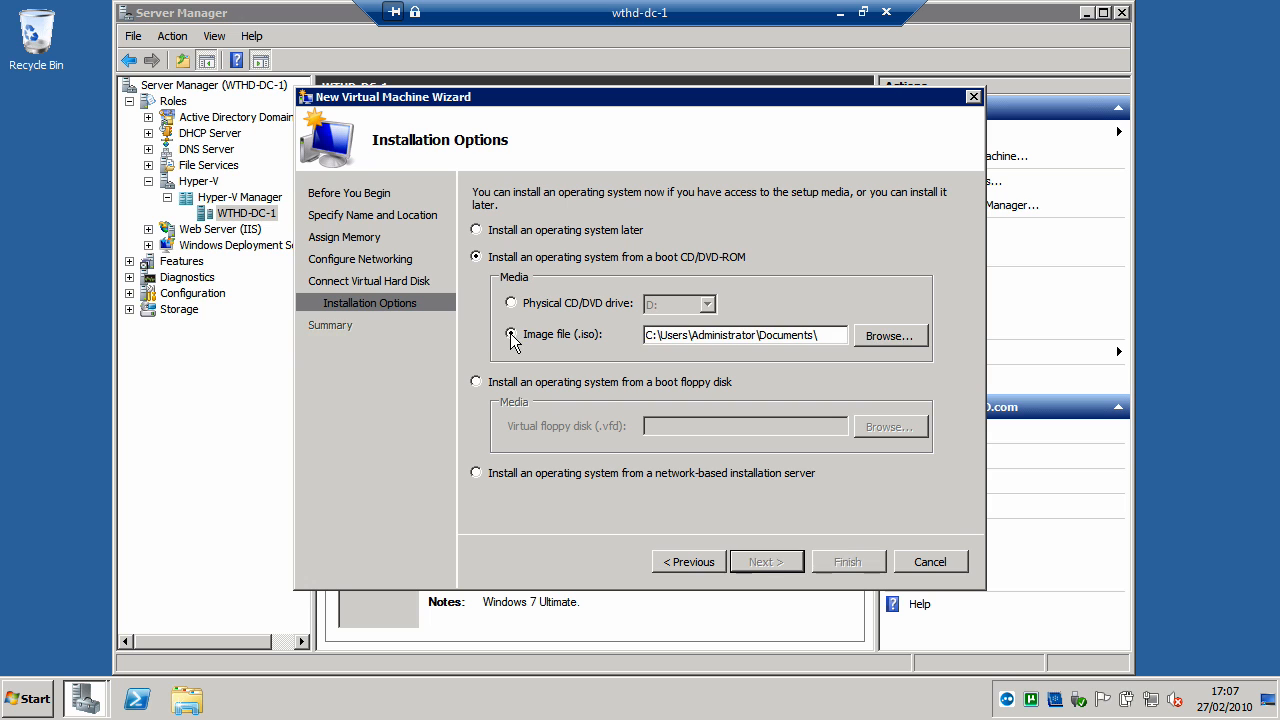
click(870, 338)
click(870, 336)
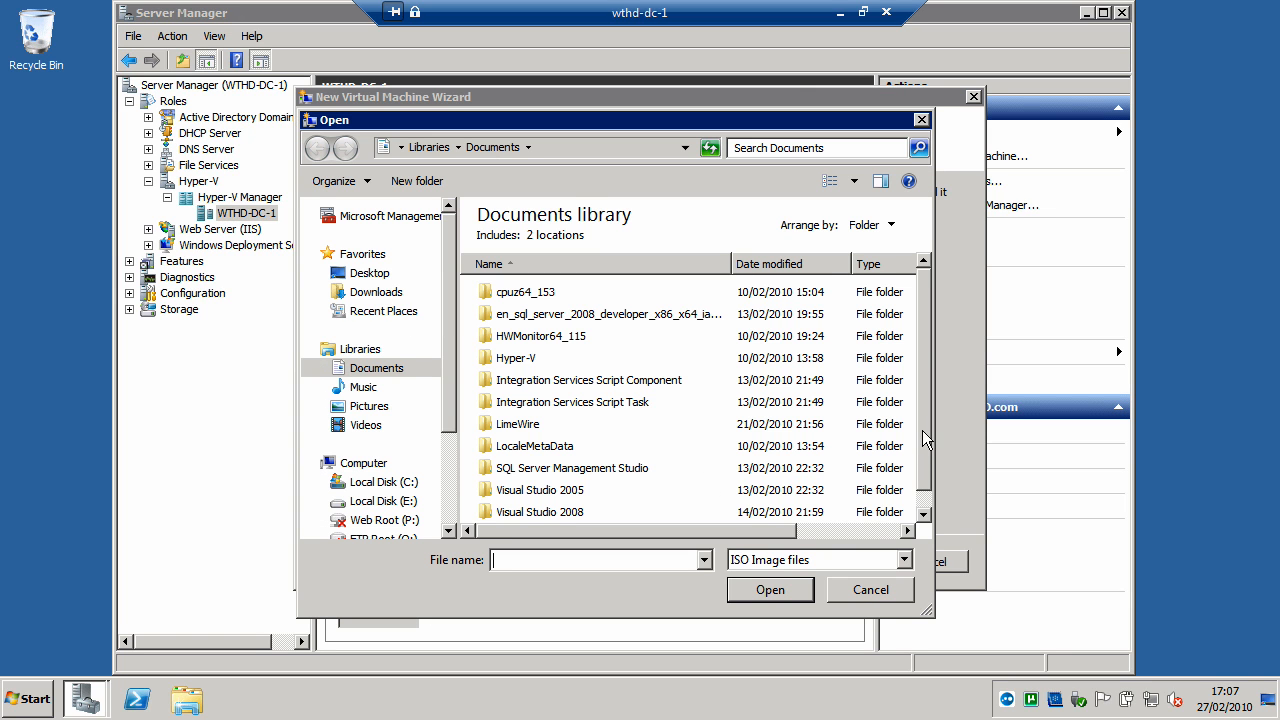
scroll(700, 490, down, 1)
click(640, 513)
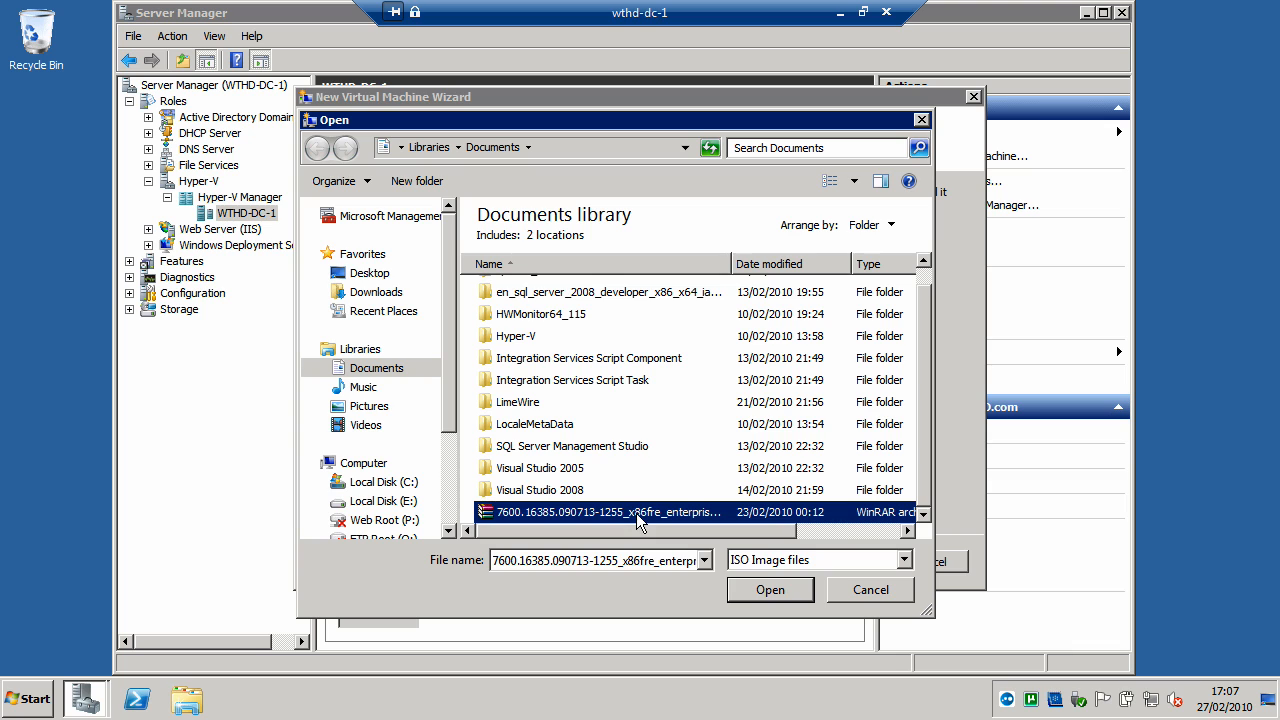
click(756, 588)
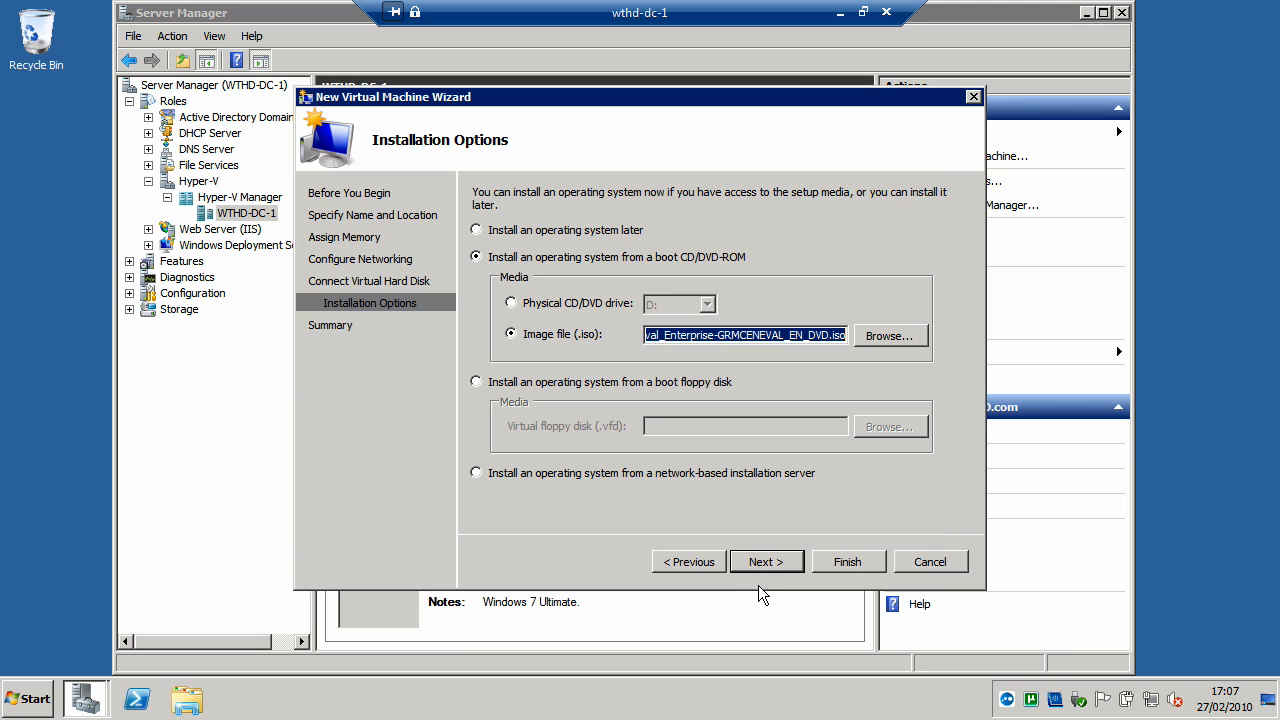
click(765, 562)
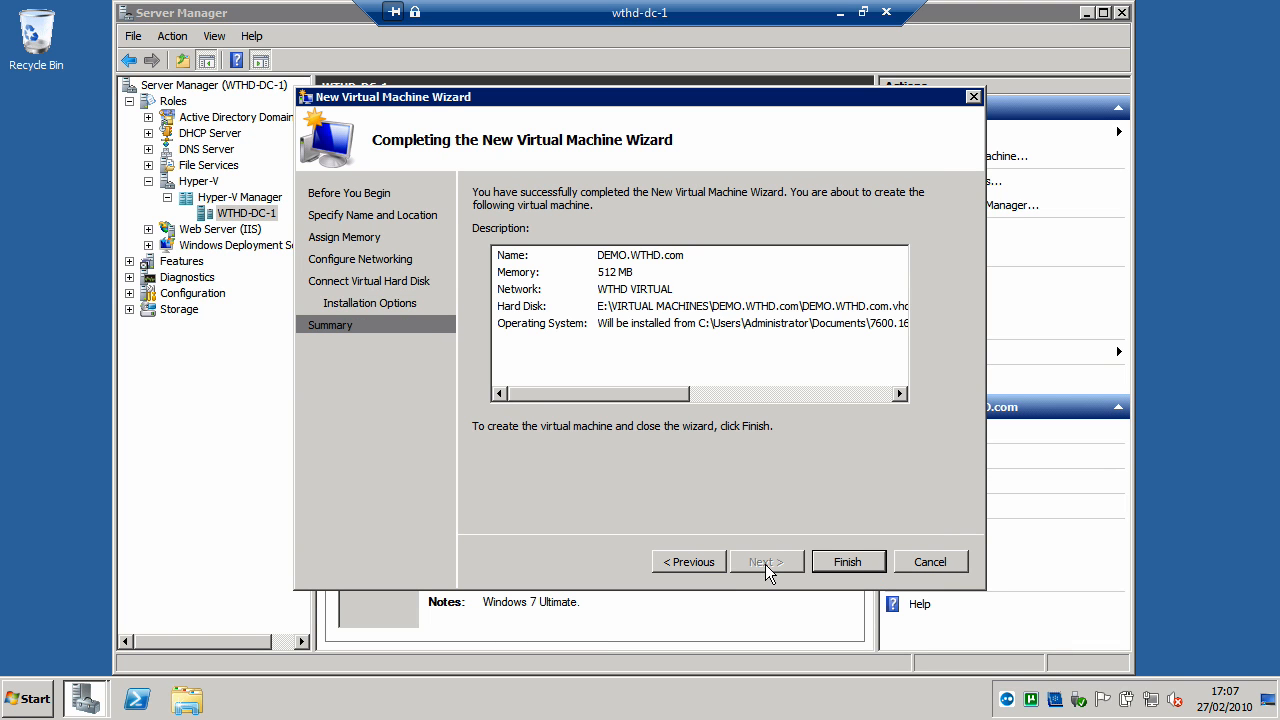
click(847, 562)
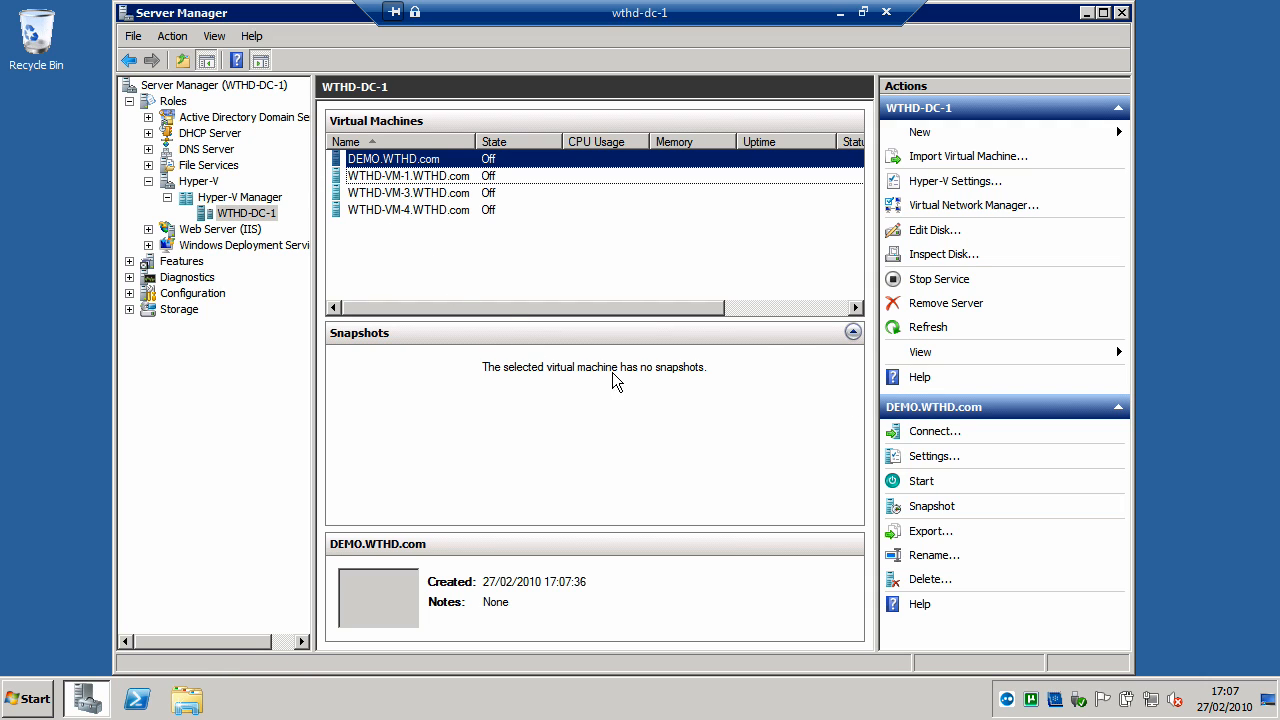
- Start the DEMO.WTHD.com virtual machine and connect to it to watch Windows setup boot
click(922, 481)
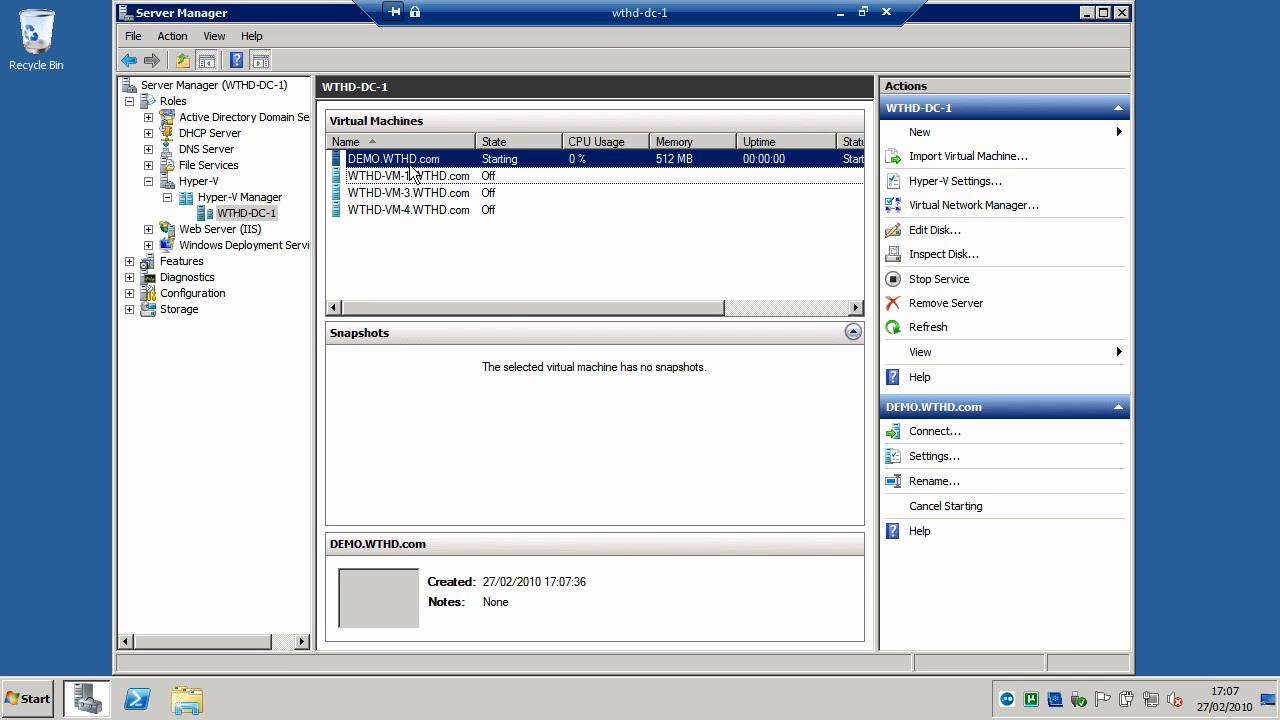
click(934, 436)
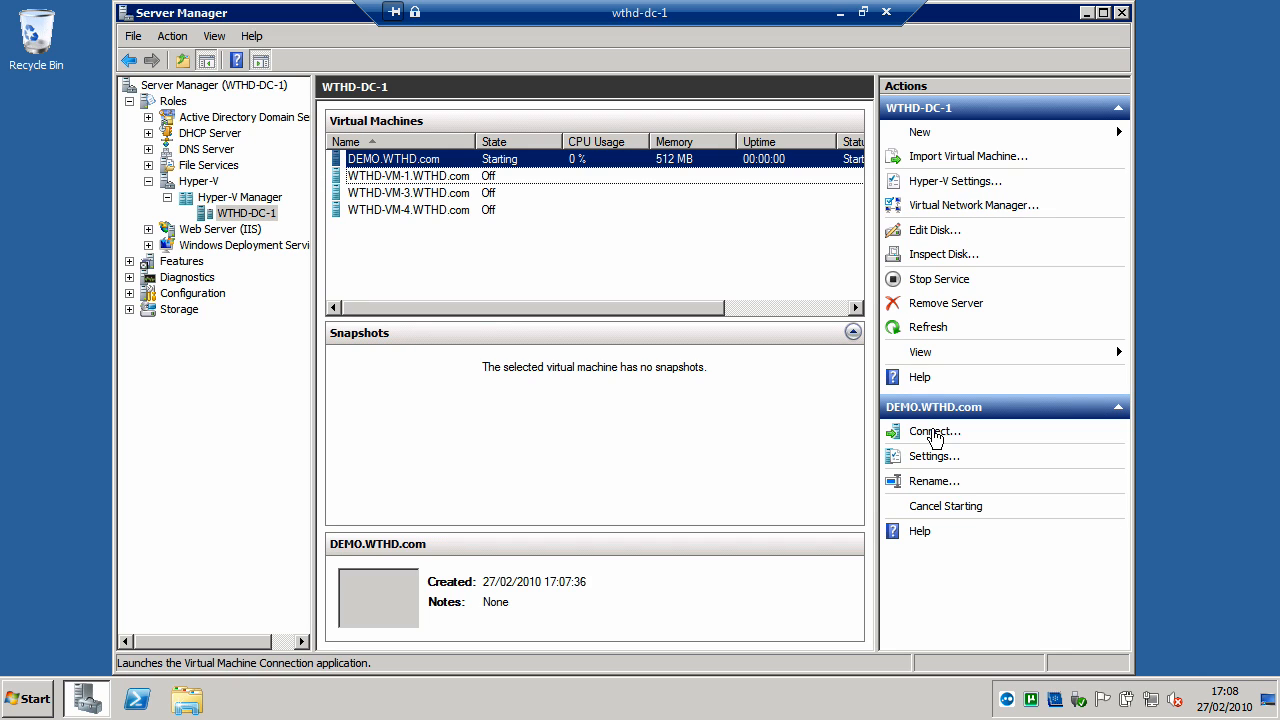
click(933, 432)
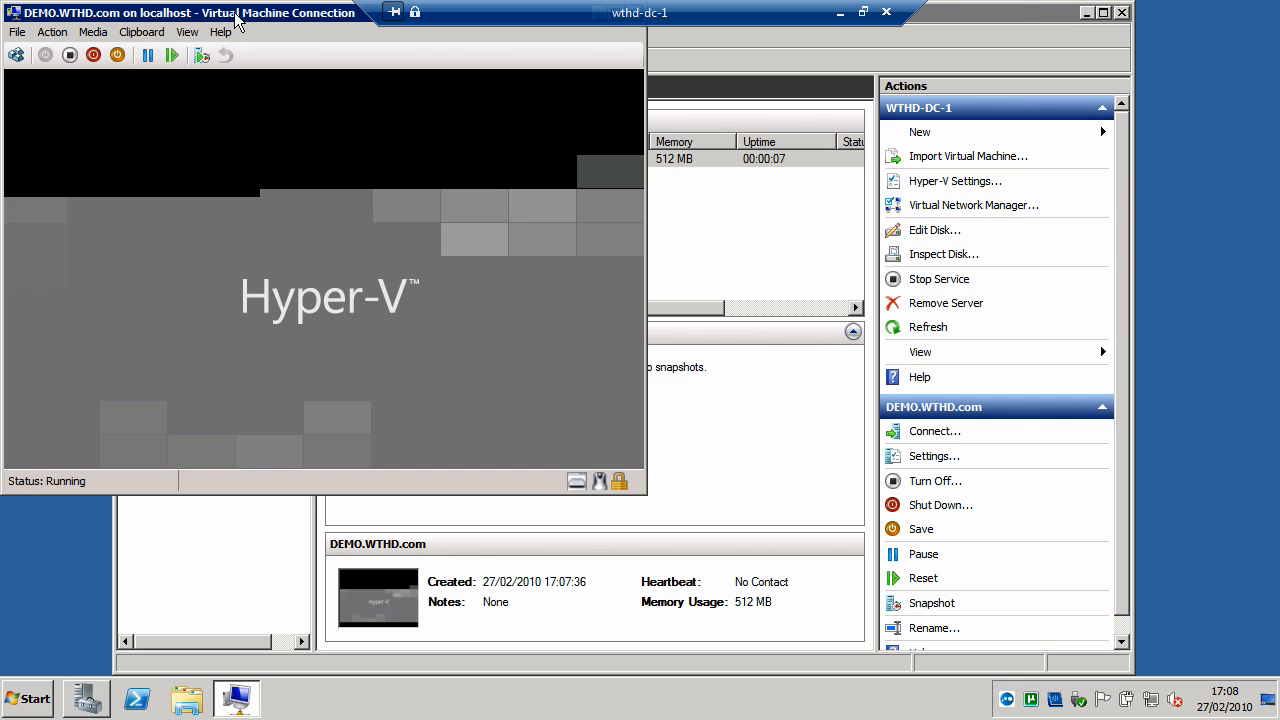
drag(234, 12, 374, 19)
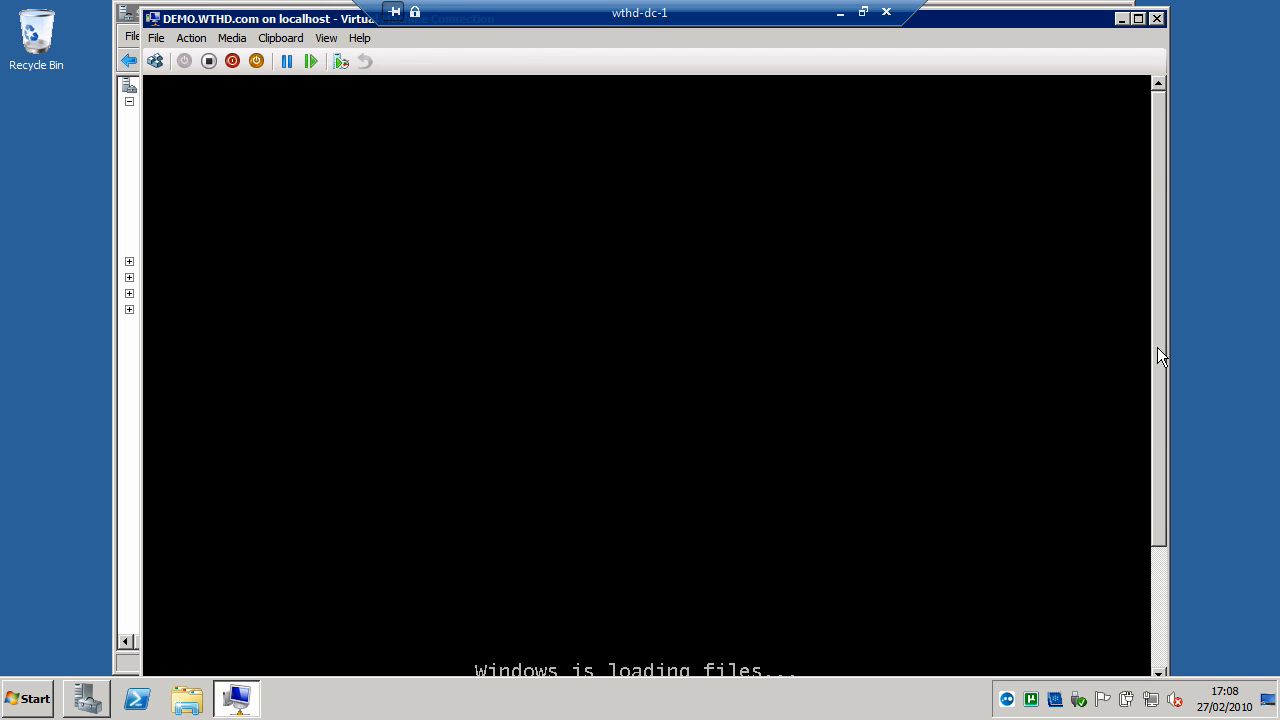
drag(1157, 347, 1141, 473)
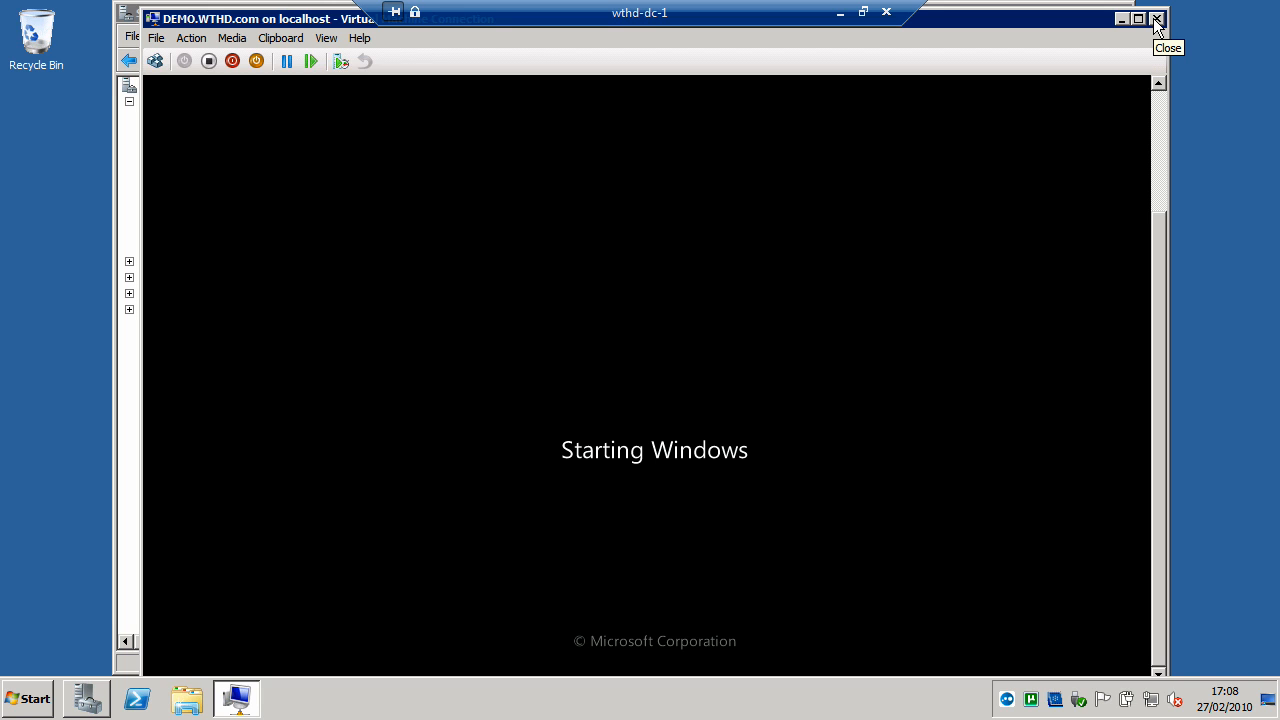
- Turn off the DEMO.WTHD.com virtual machine and close its connection window
click(209, 61)
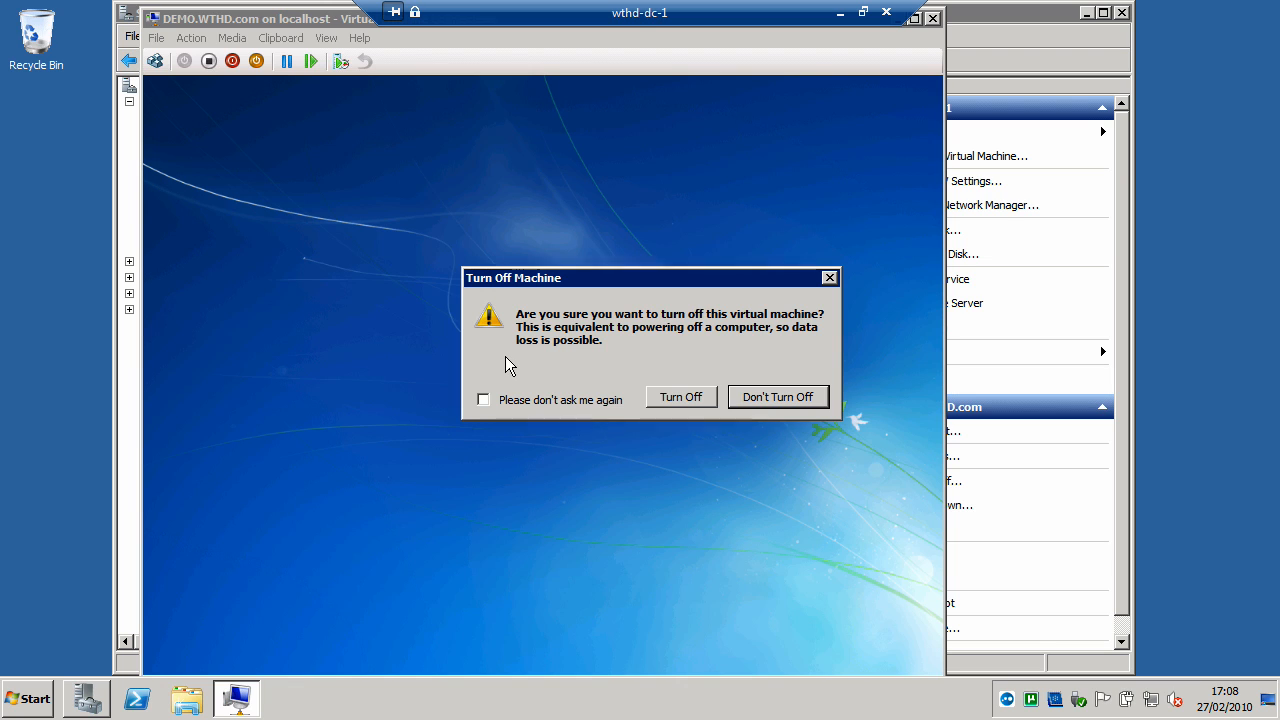
click(699, 401)
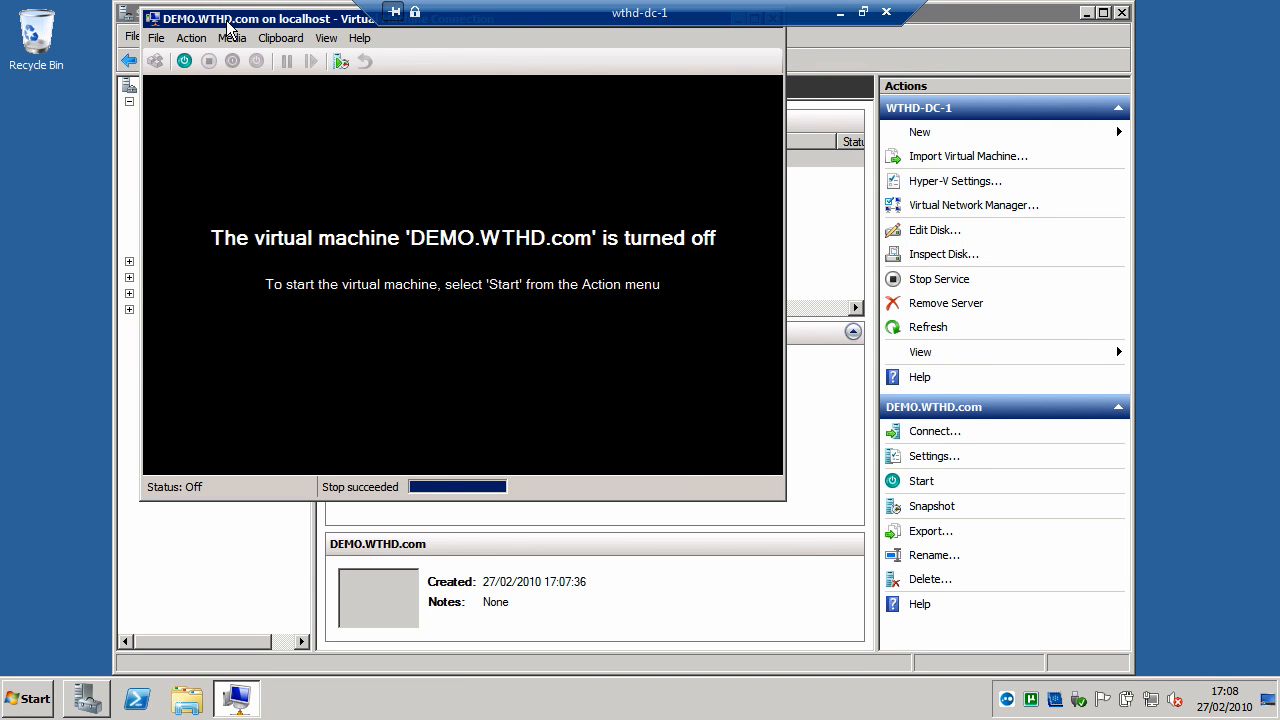
drag(228, 27, 256, 98)
click(796, 92)
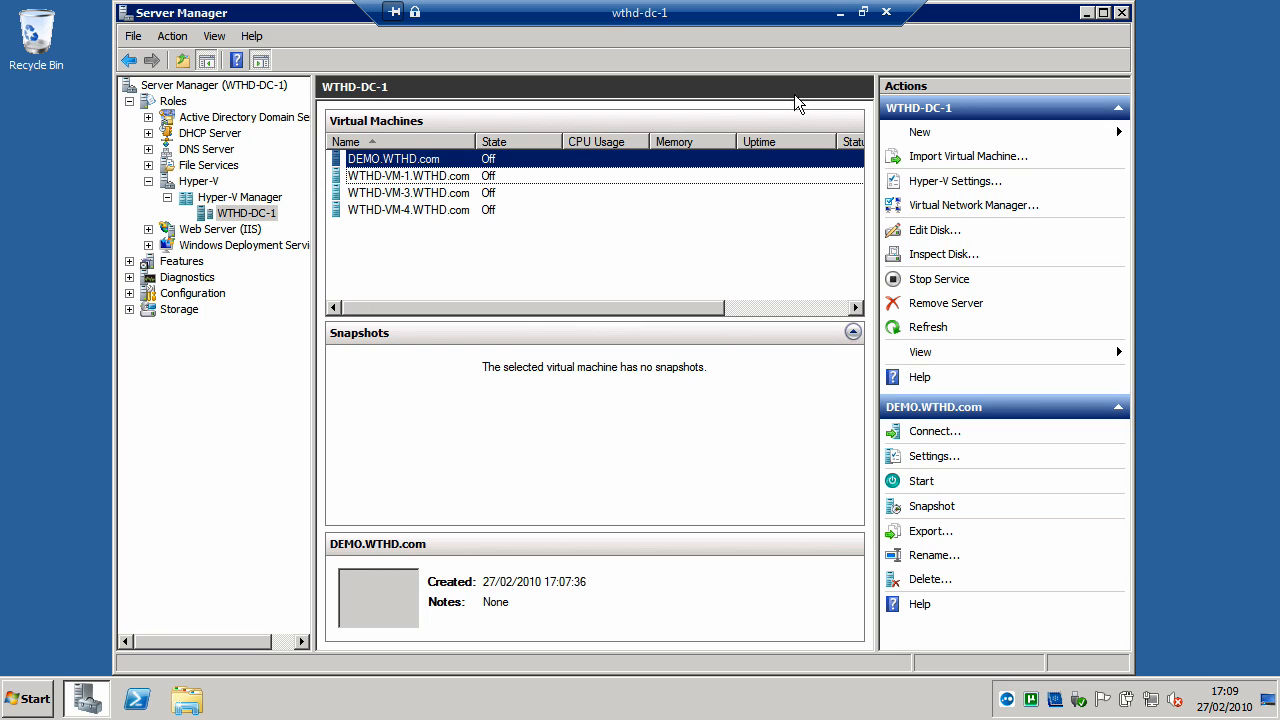
- Open the settings of the WTHD-VM-1.WTHD.com virtual machine
click(381, 192)
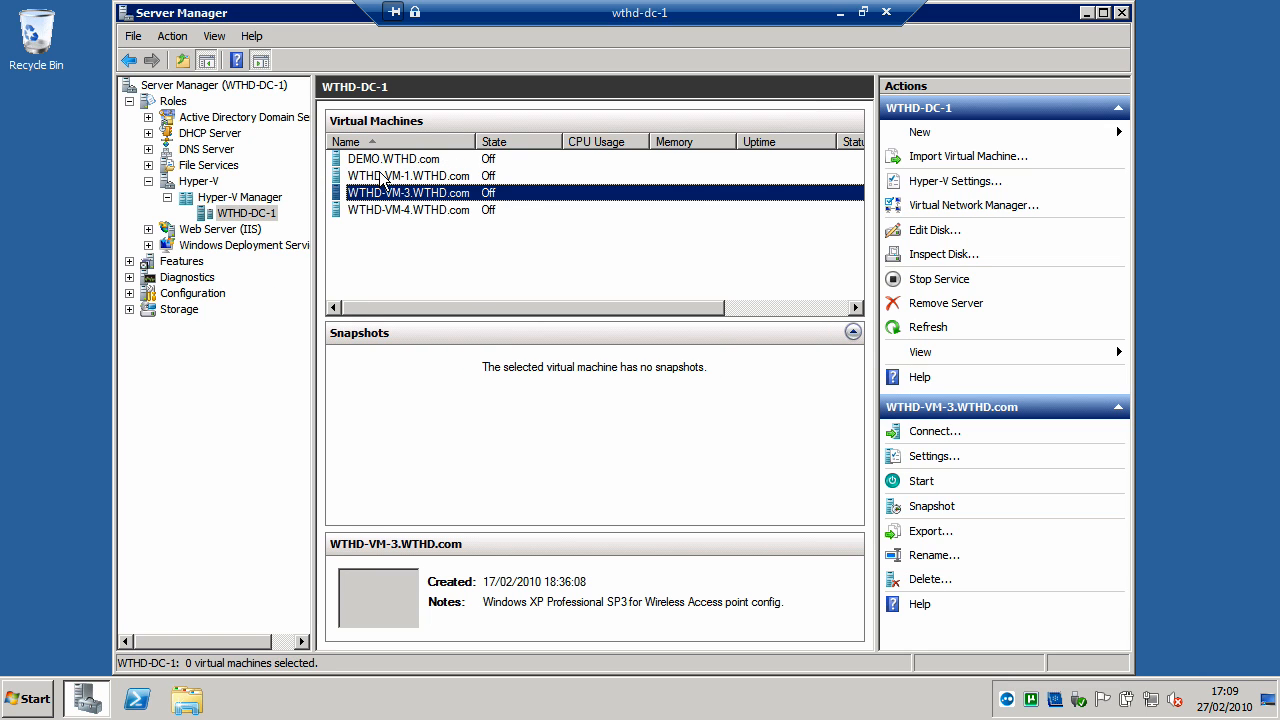
click(381, 176)
right_click(379, 176)
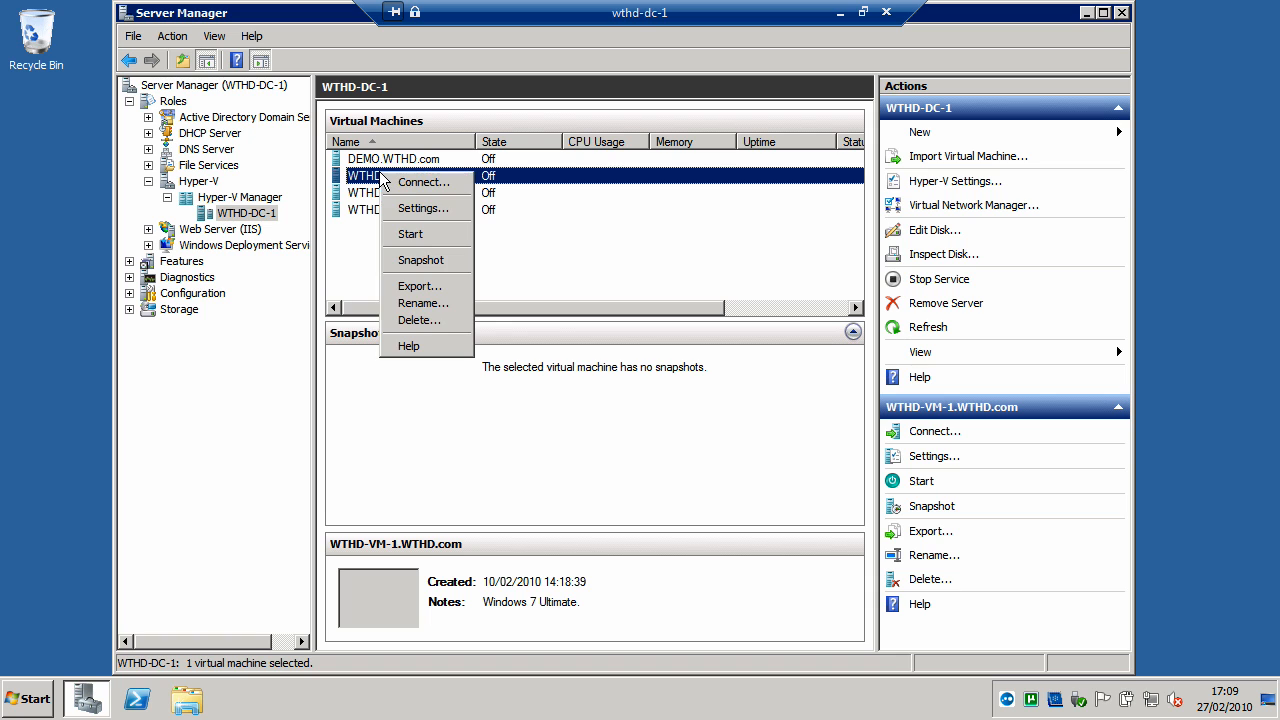
click(421, 205)
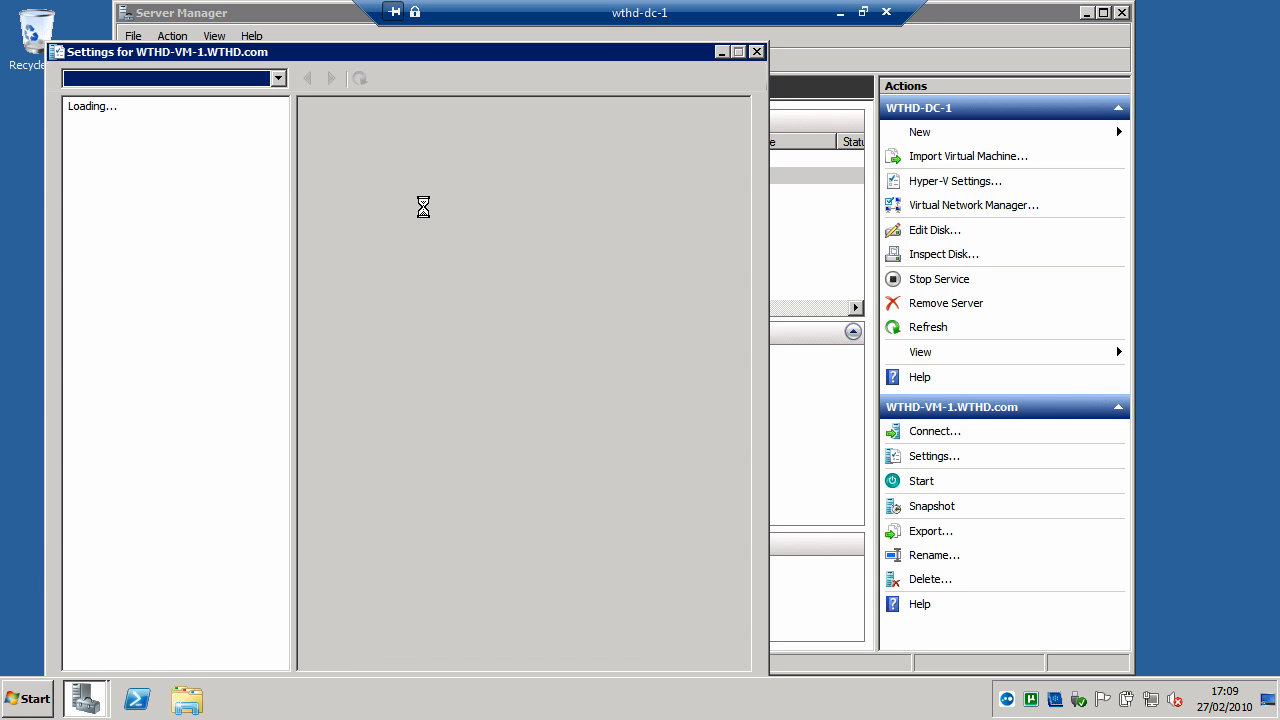
drag(606, 52, 696, 38)
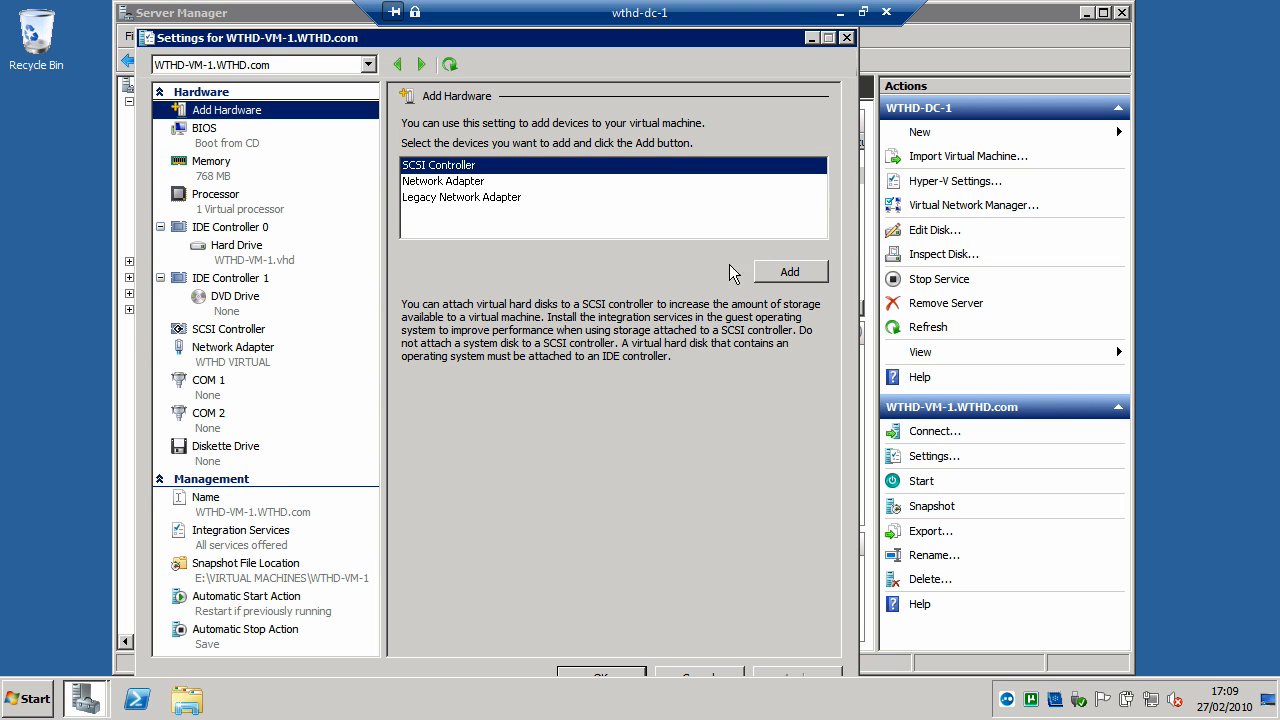
- Add a second SCSI controller to WTHD-VM-1.WTHD.com, remove it again and return to the original SCSI controller's settings
click(810, 276)
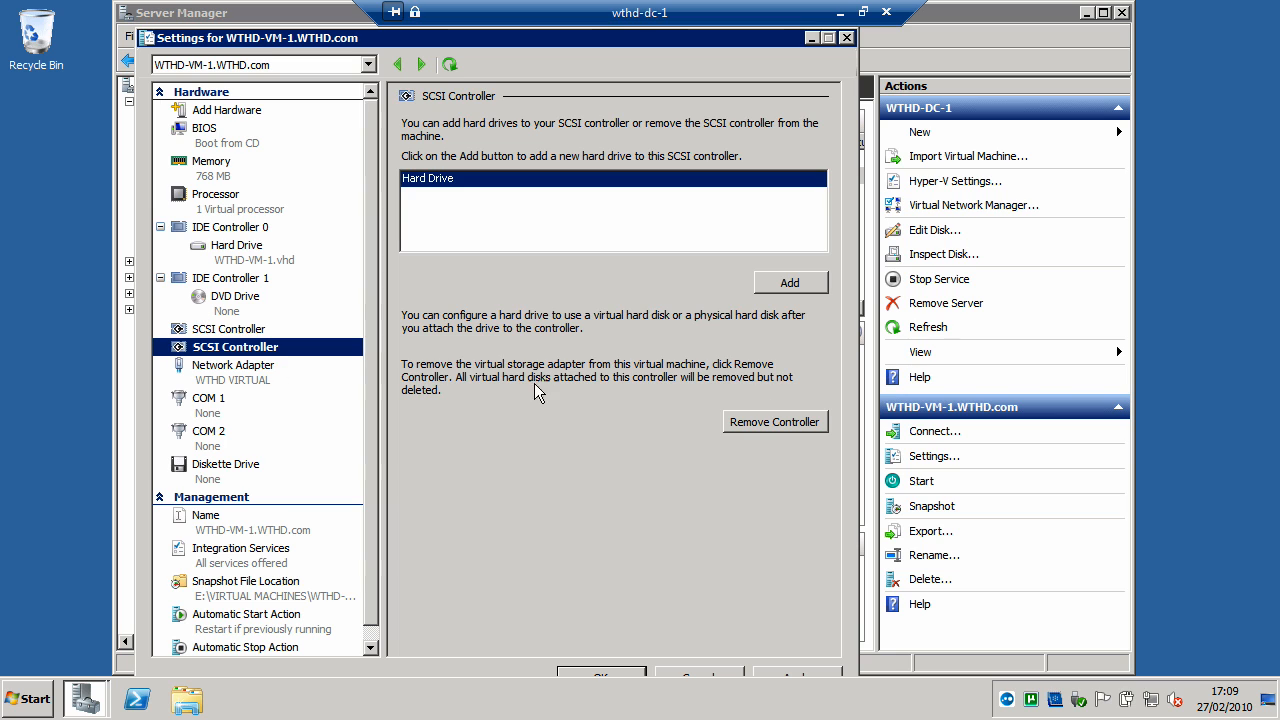
click(774, 421)
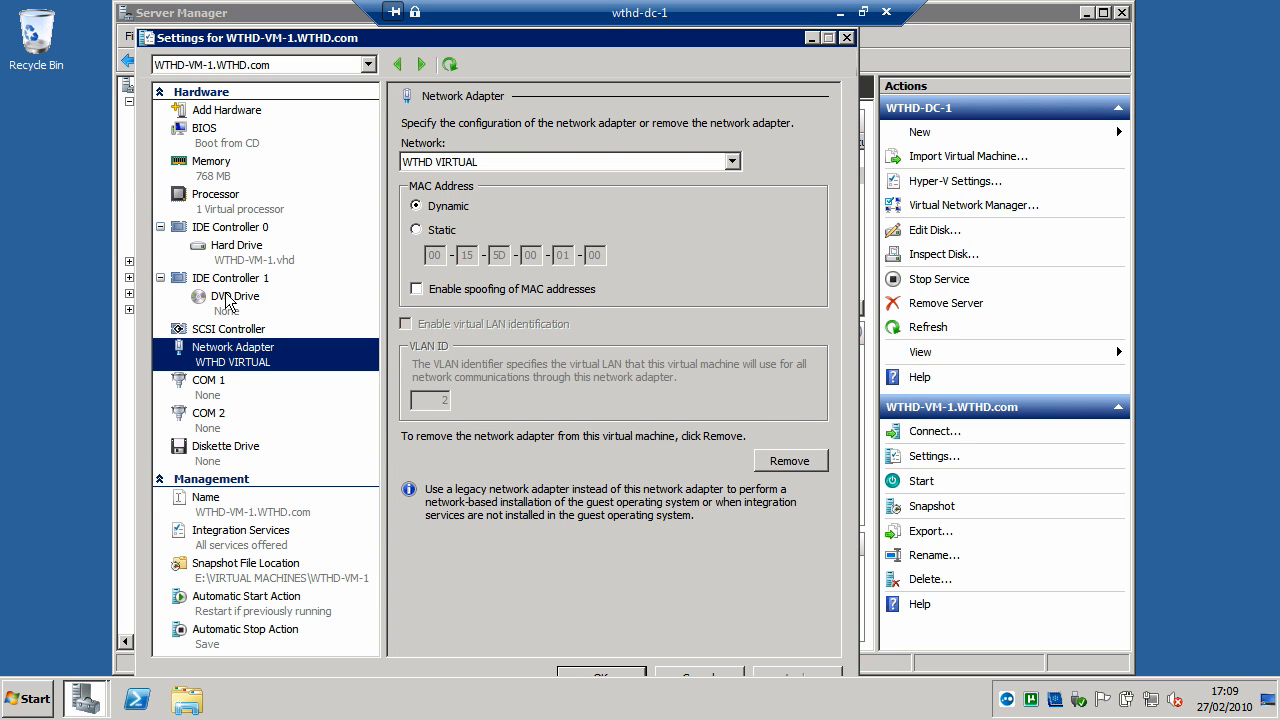
click(231, 331)
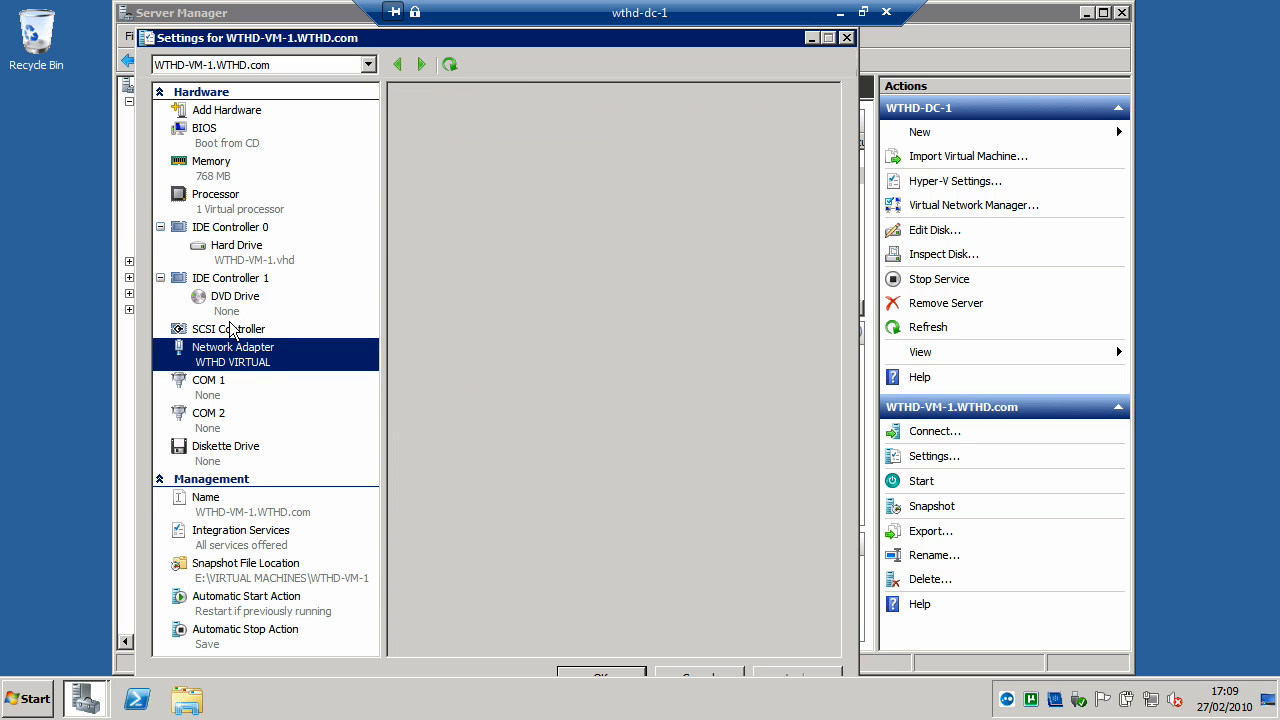
- Review WTHD-VM-1.WTHD.com's BIOS, memory, processor, IDE hard drive and DVD drive settings
click(206, 116)
click(208, 133)
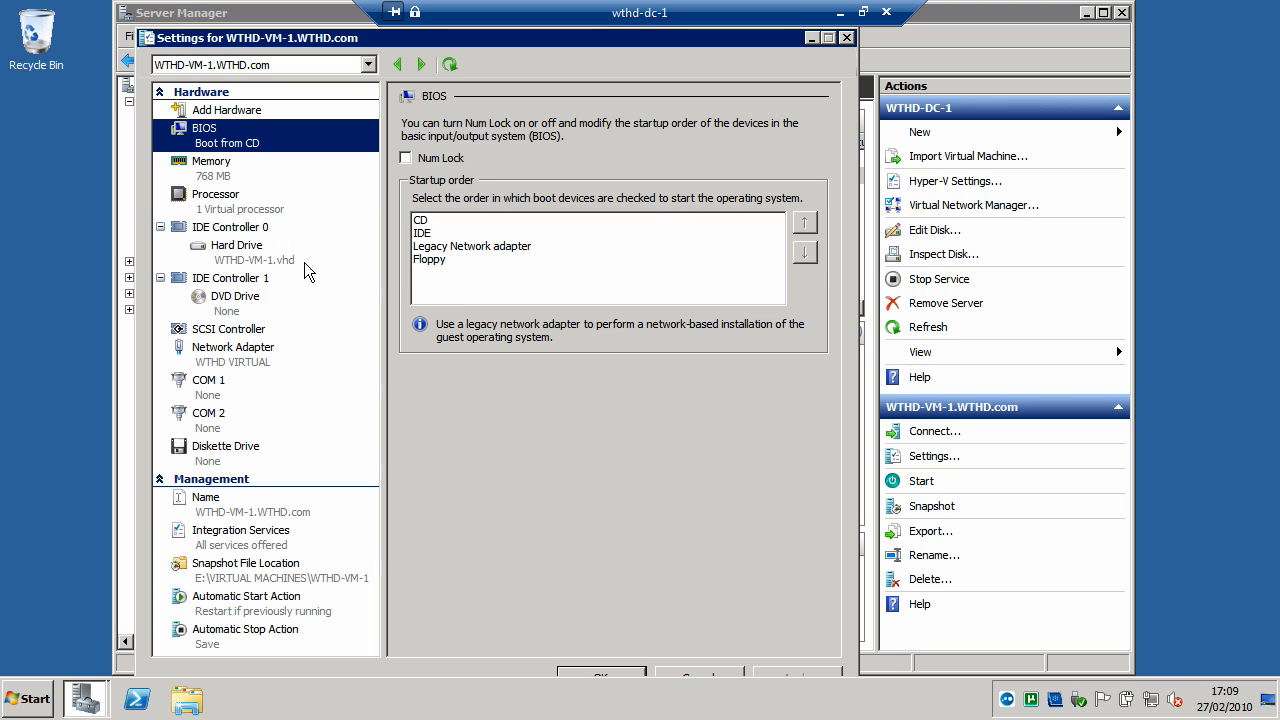
click(224, 175)
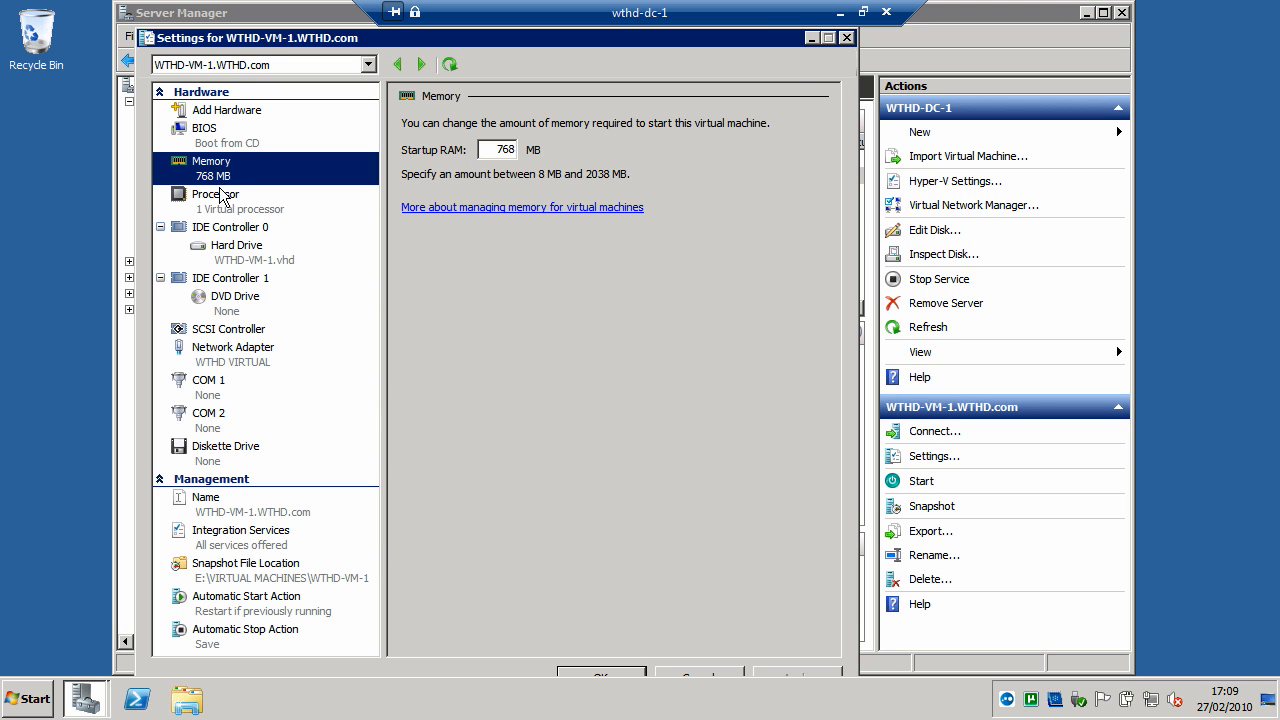
click(221, 199)
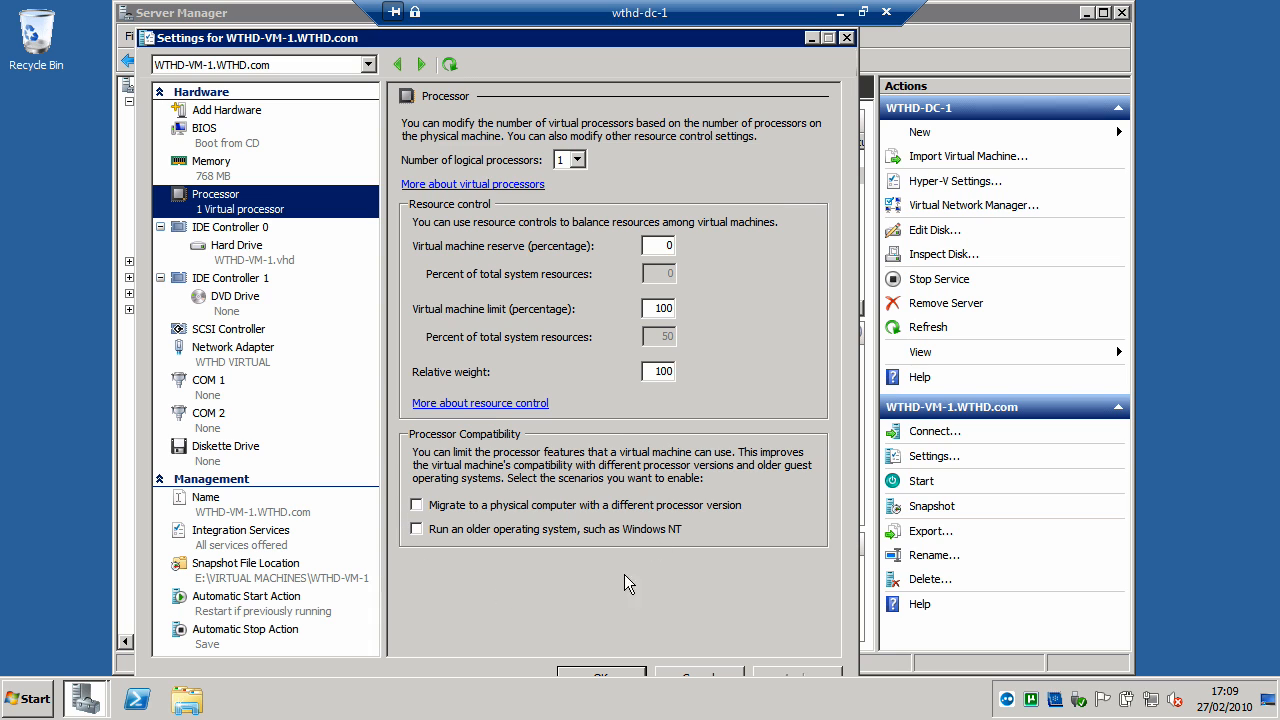
click(246, 231)
click(256, 252)
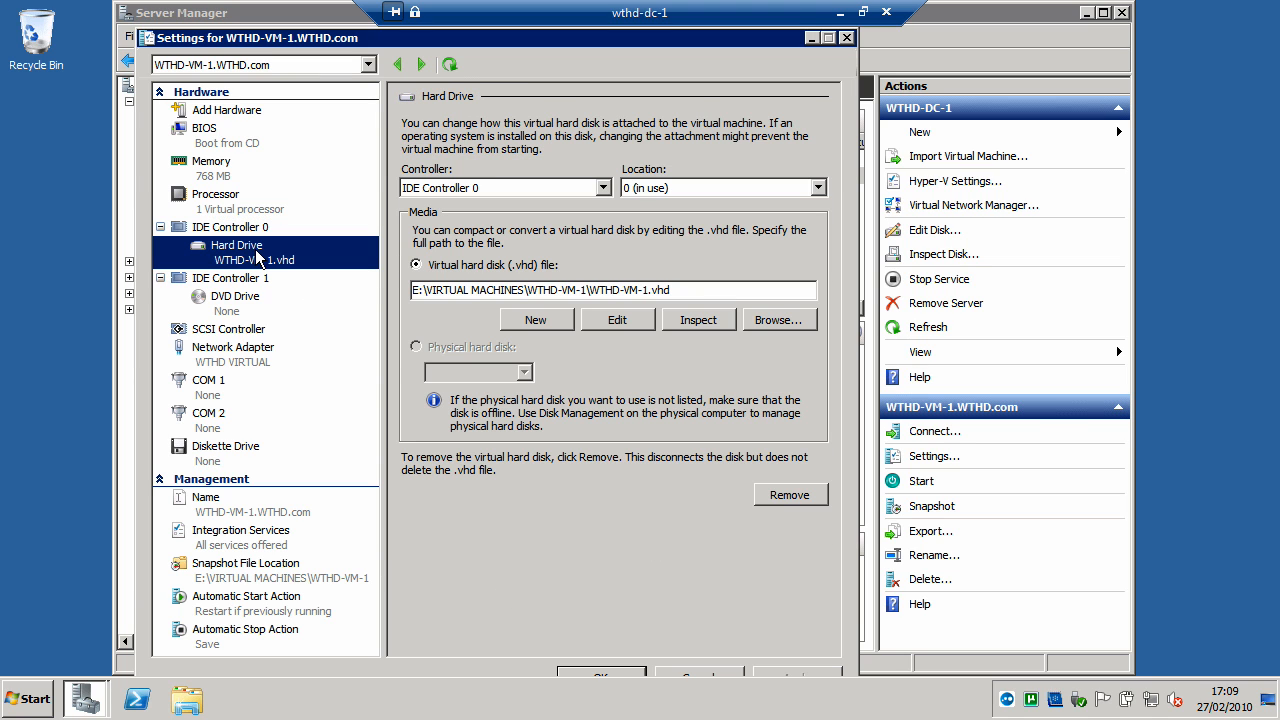
click(237, 280)
click(238, 294)
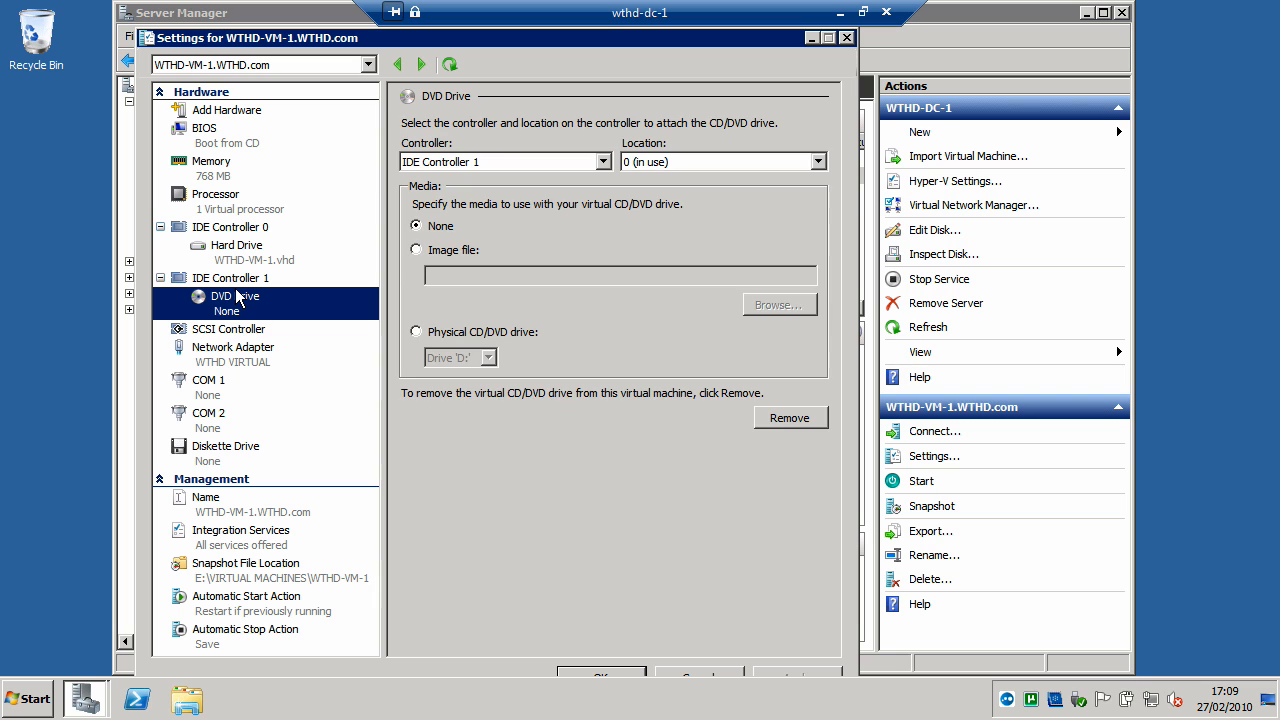
- Review the virtual machine's SCSI controller, network adapter, COM port and diskette drive settings
click(238, 332)
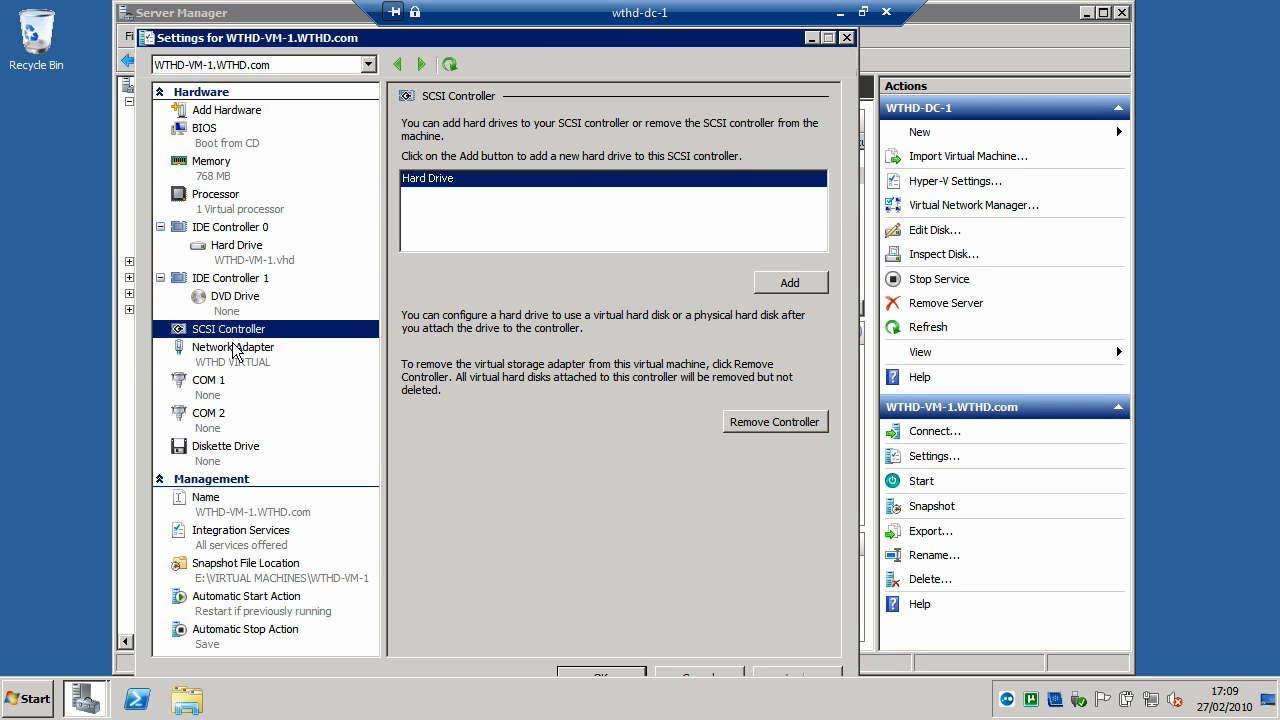
click(236, 351)
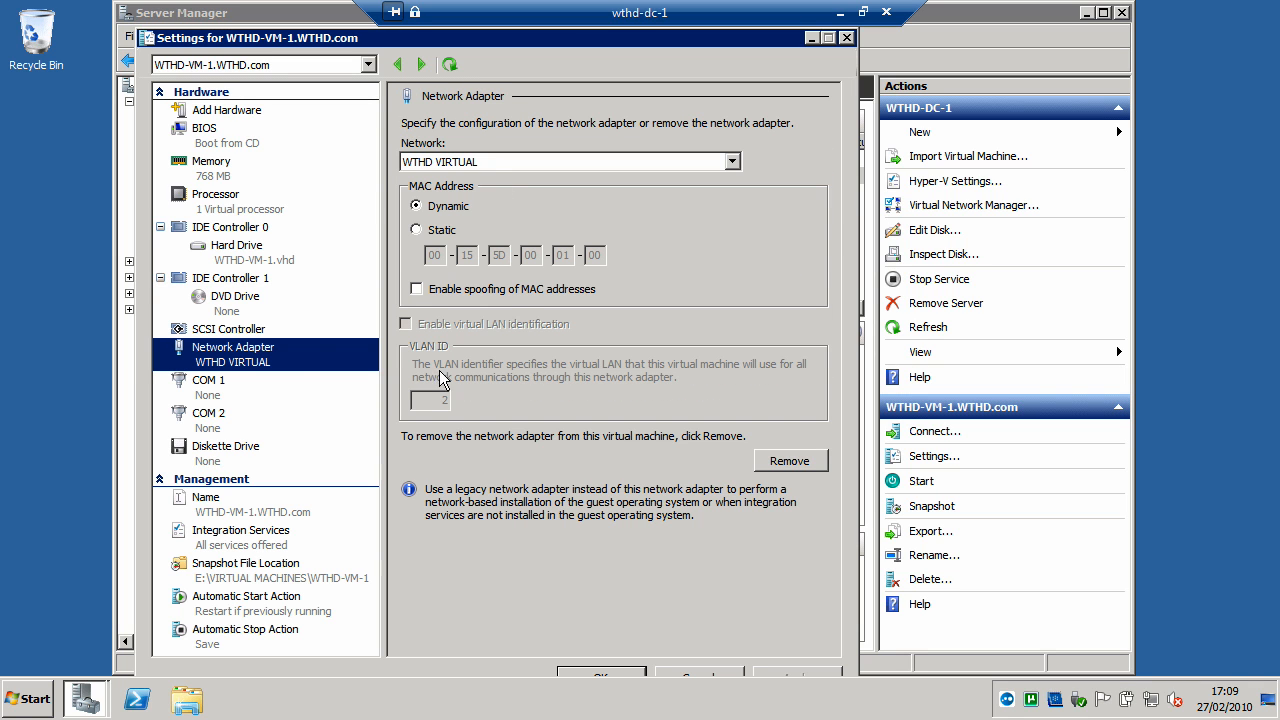
click(190, 386)
click(201, 425)
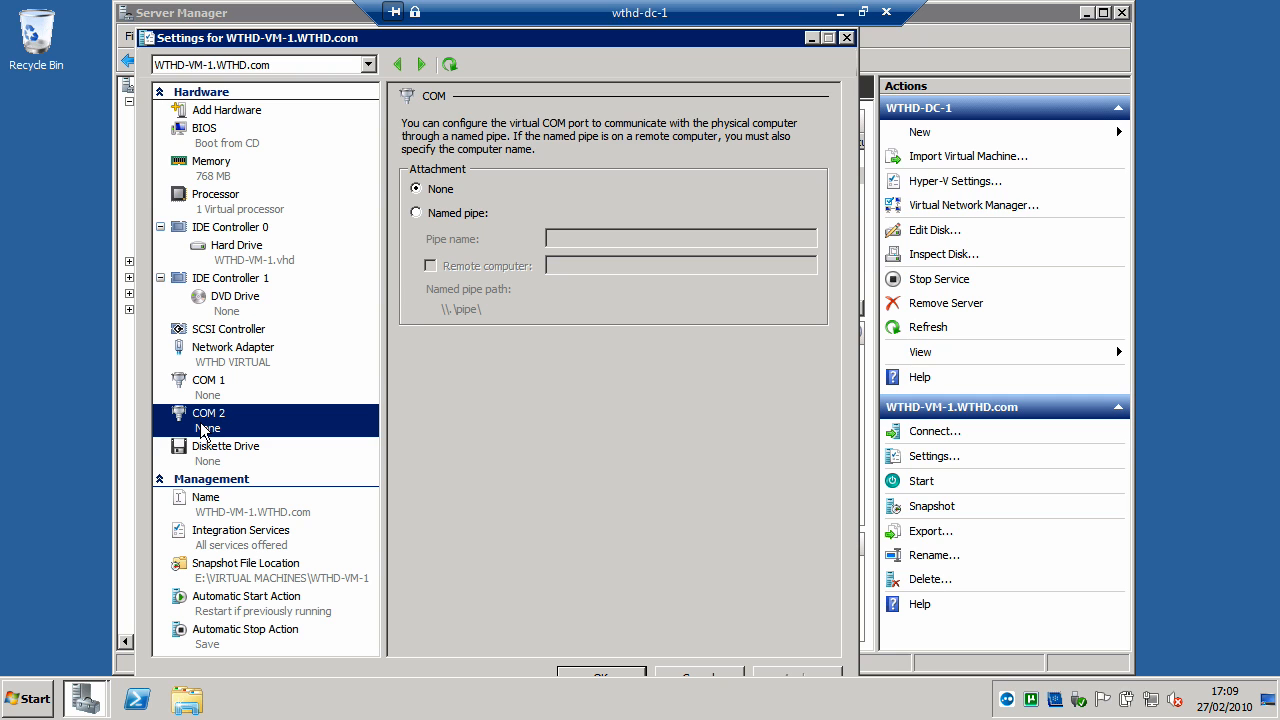
click(224, 460)
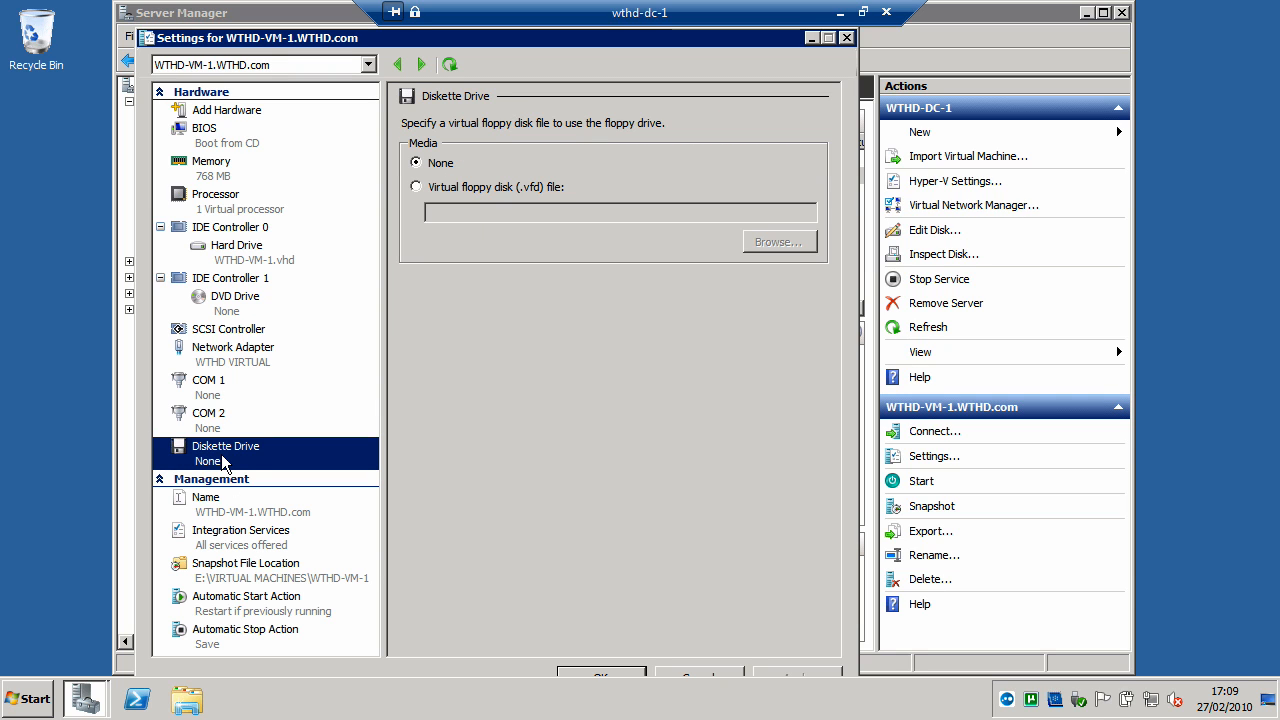
- Review the virtual machine's name, integration services, snapshot file location and automatic start and stop actions, and close its settings
click(181, 516)
click(203, 535)
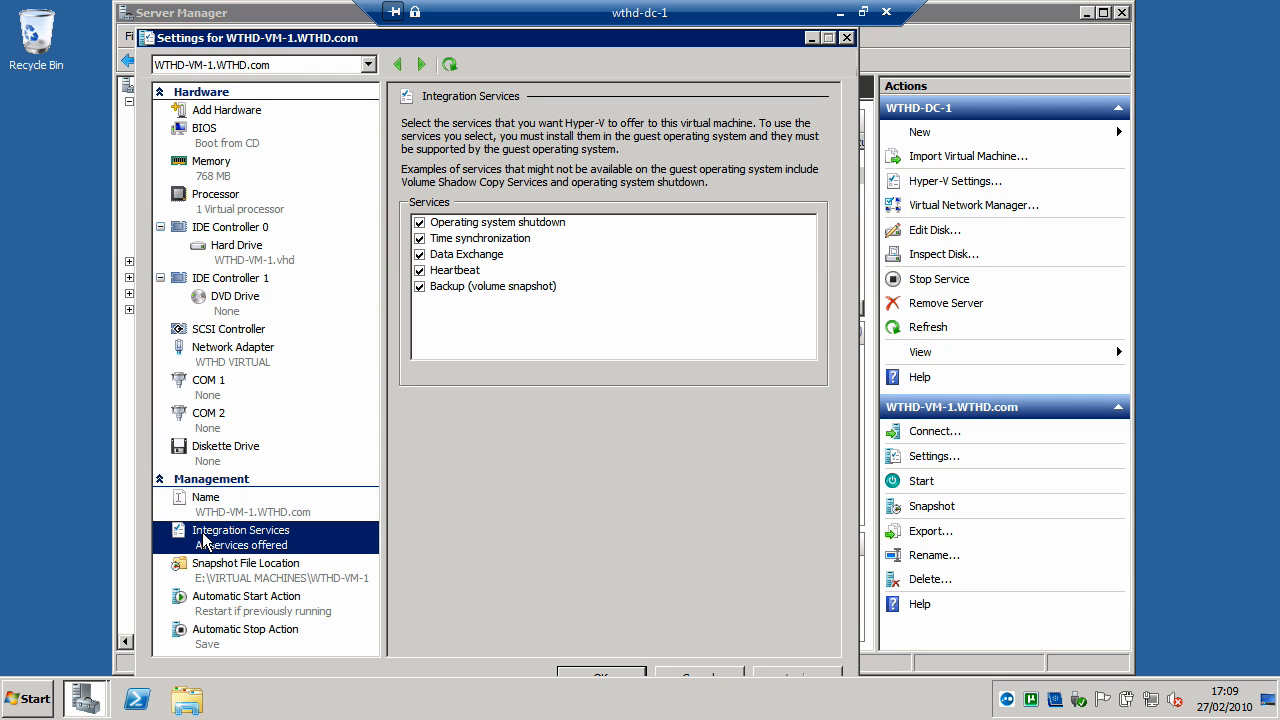
click(231, 568)
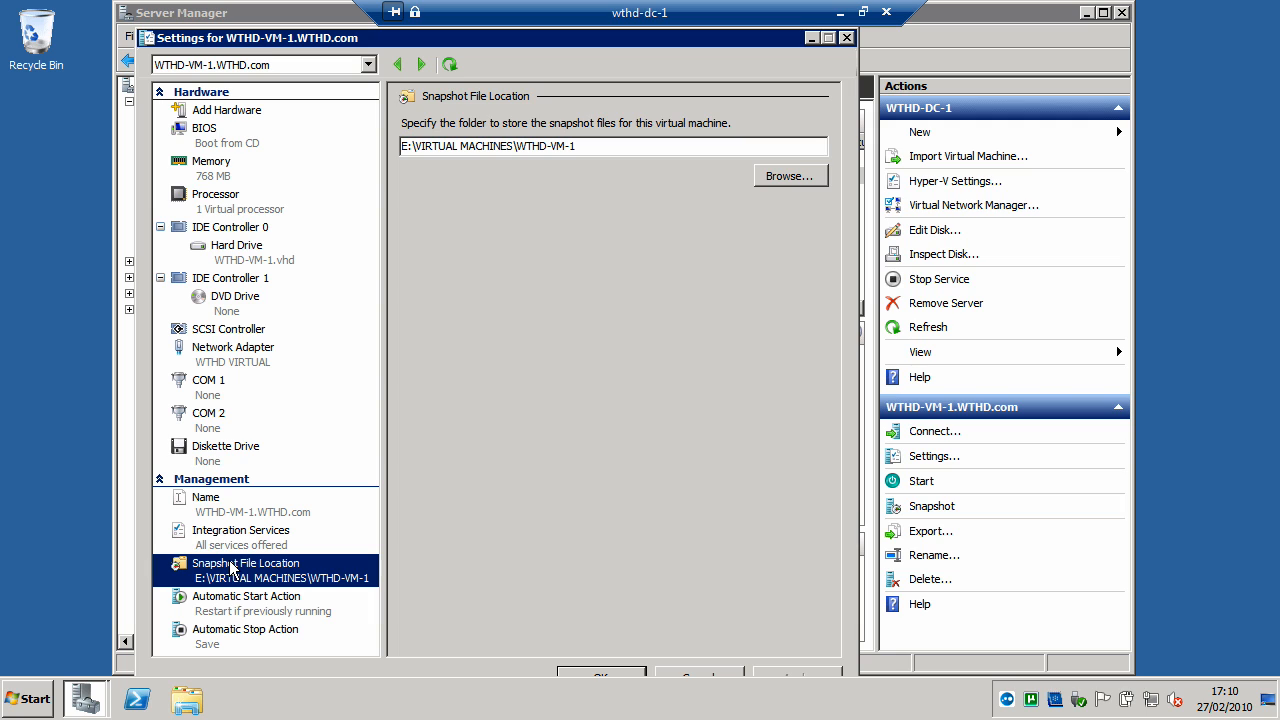
click(238, 600)
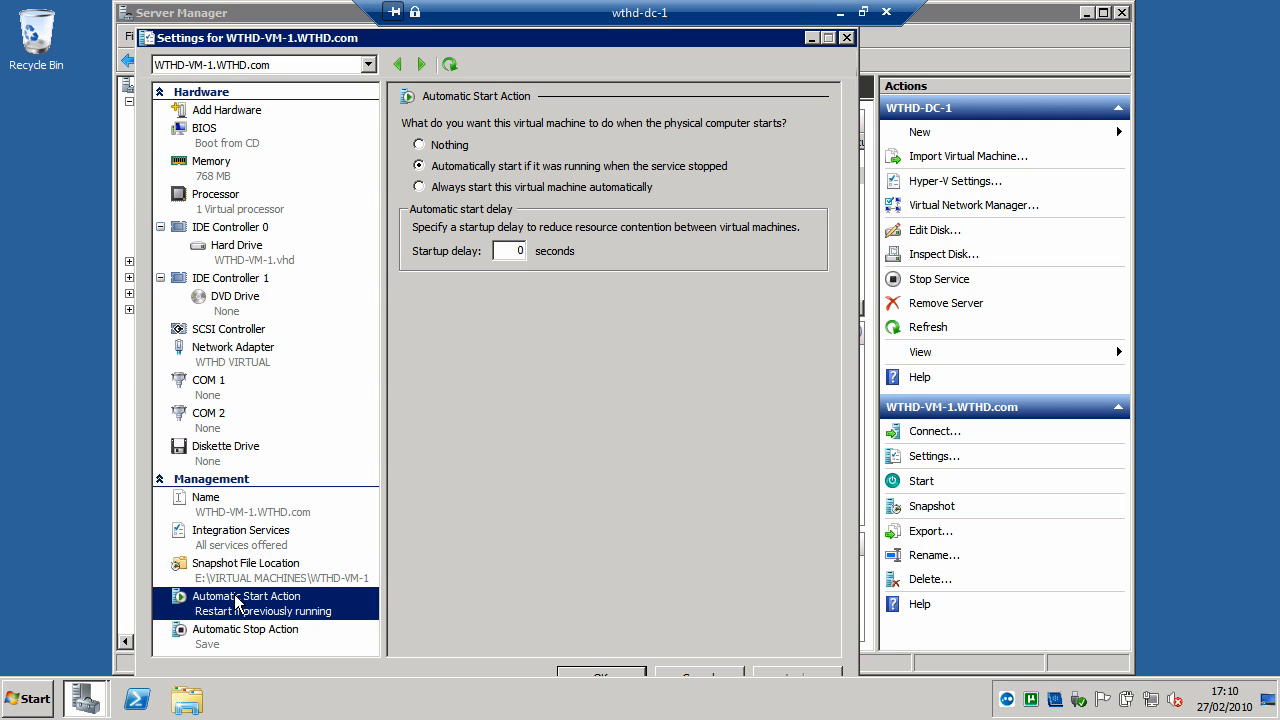
click(224, 633)
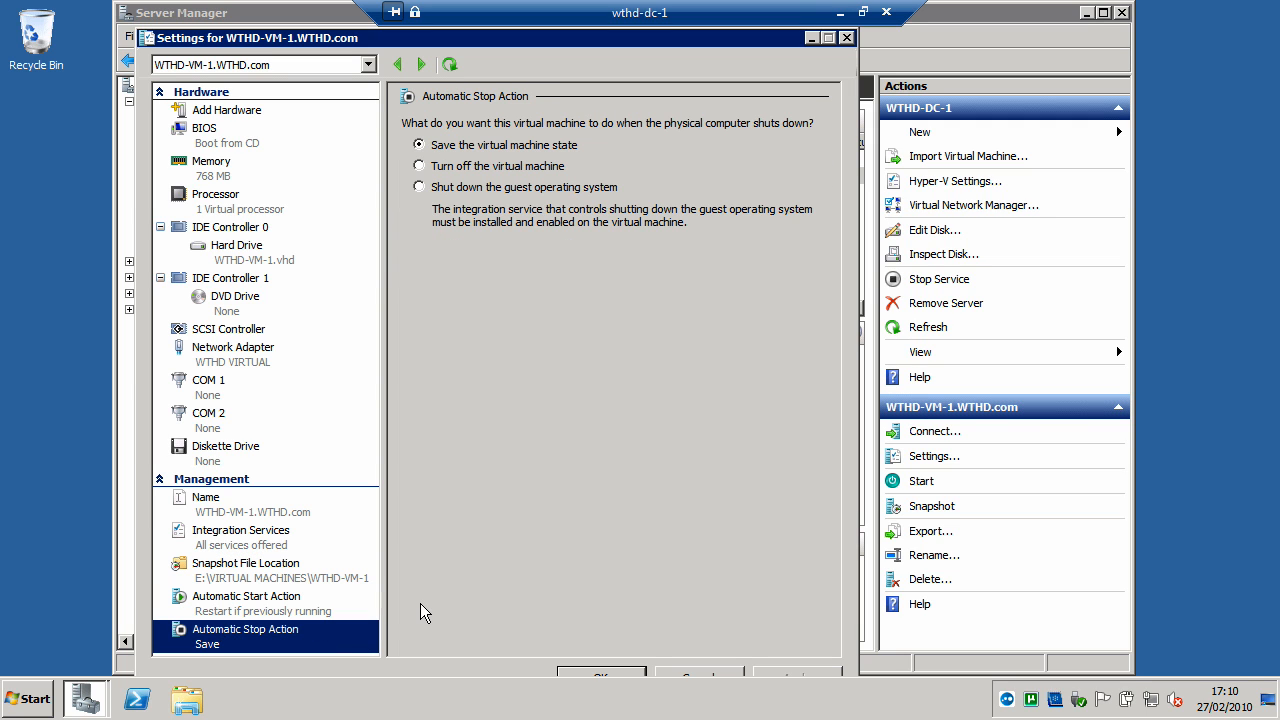
click(626, 673)
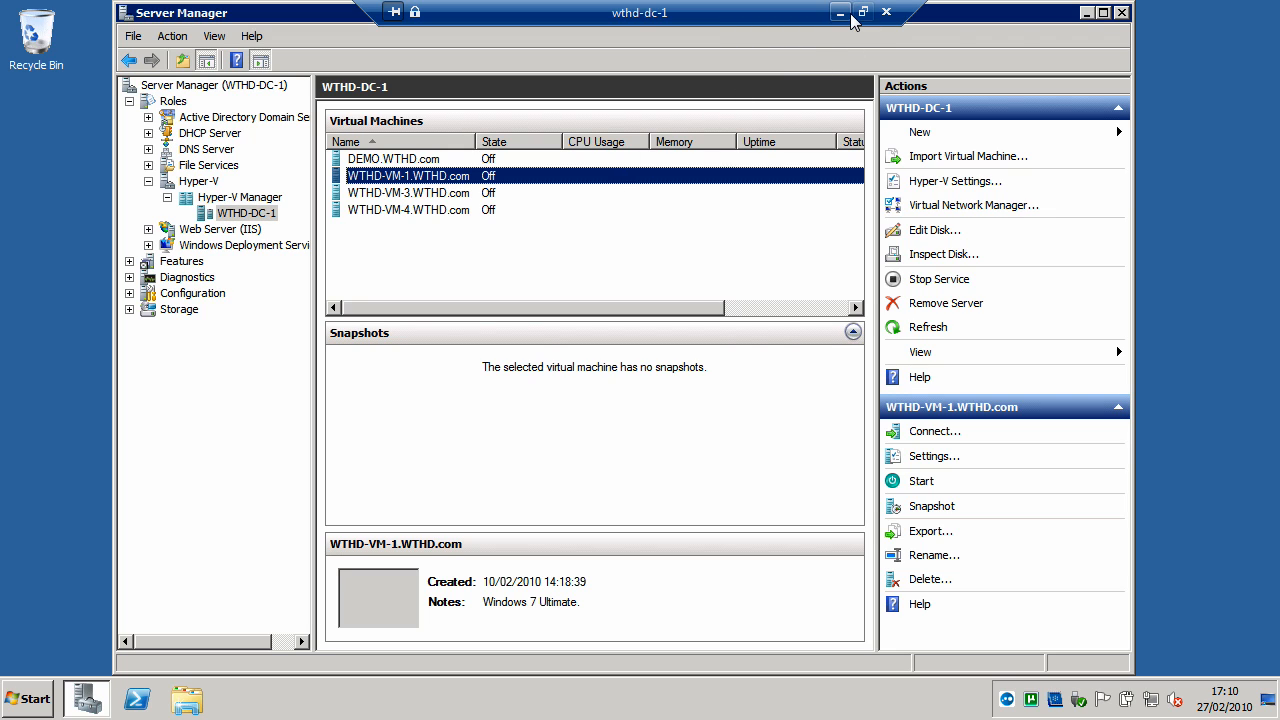
- Close Server Manager and disconnect the Remote Desktop session to wthd-dc-1
click(1120, 13)
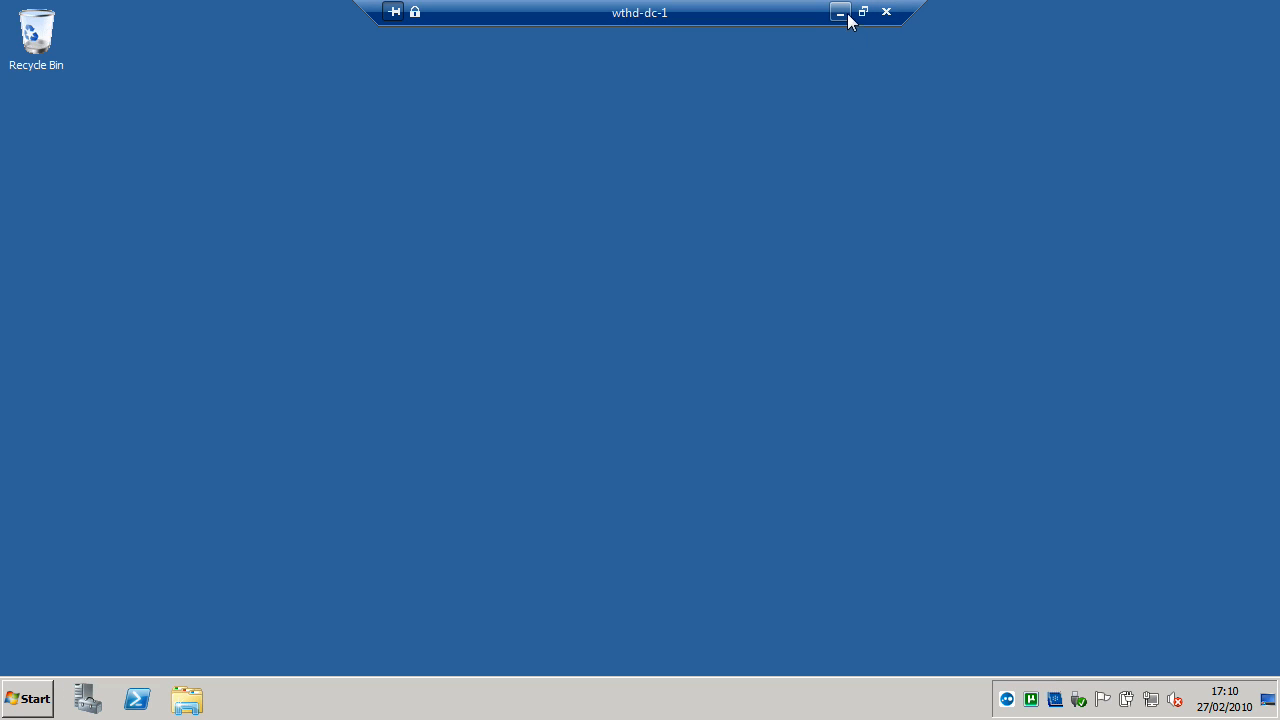
click(886, 11)
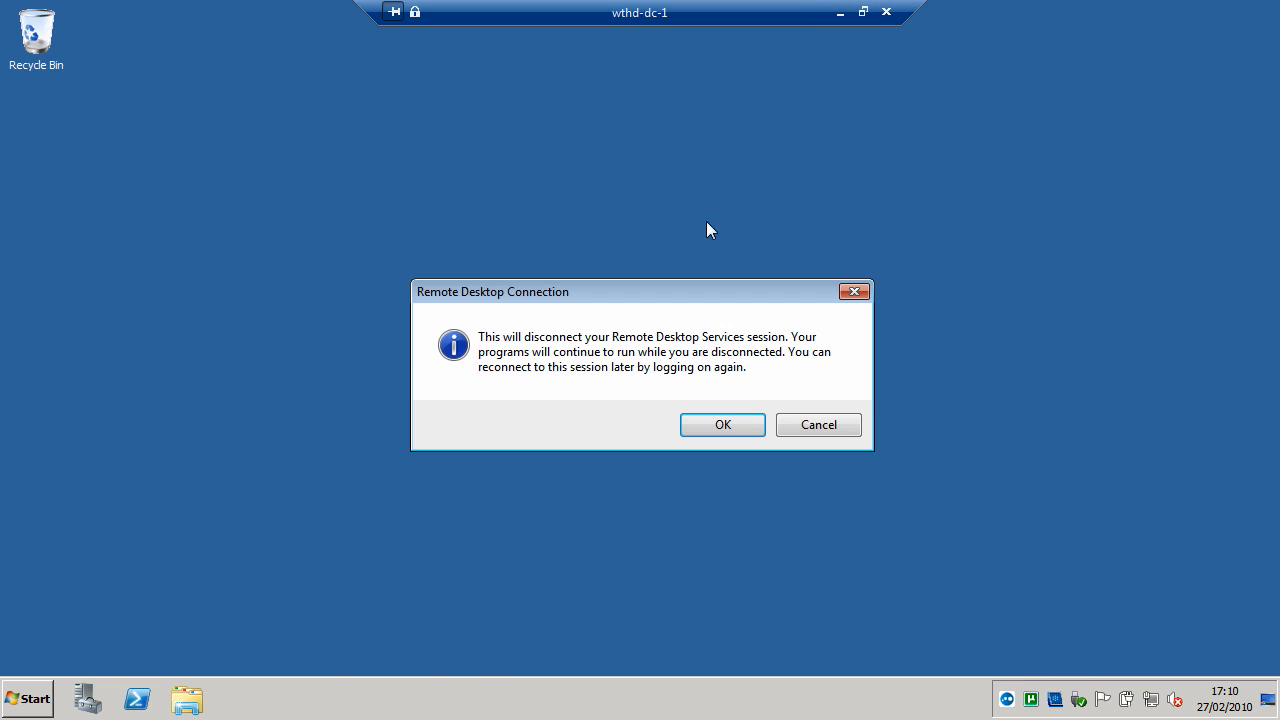
click(726, 431)
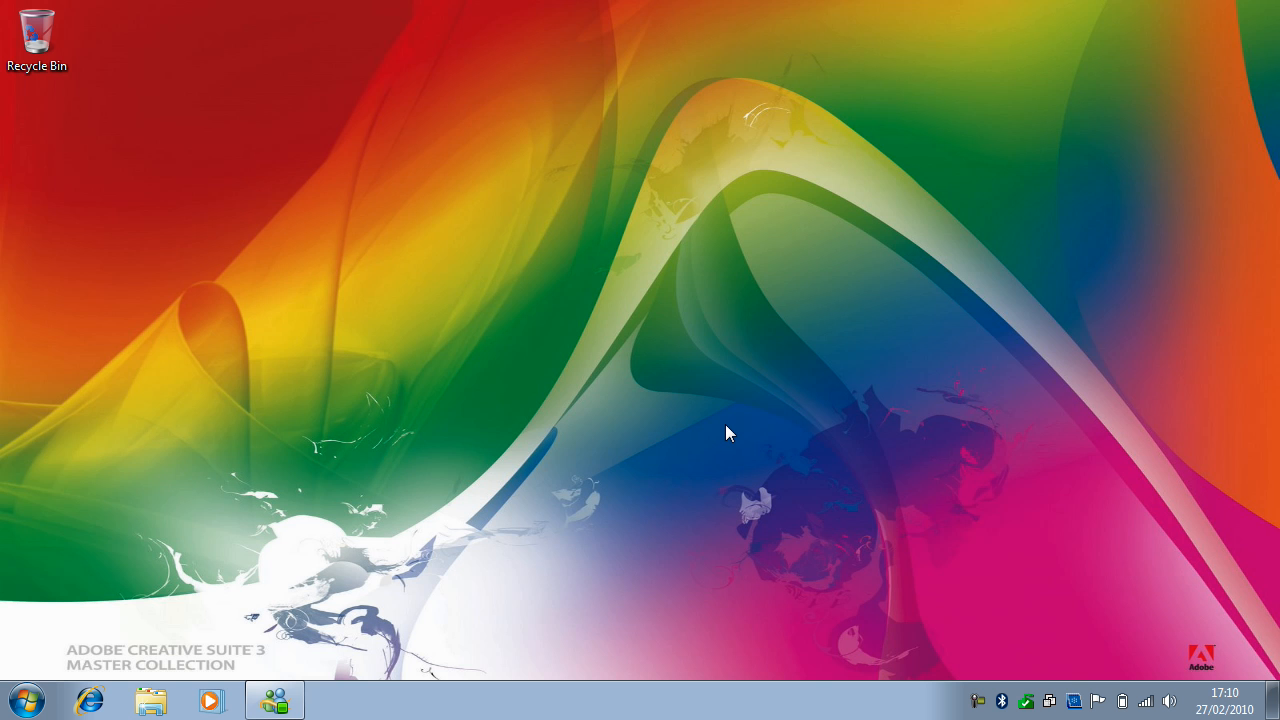